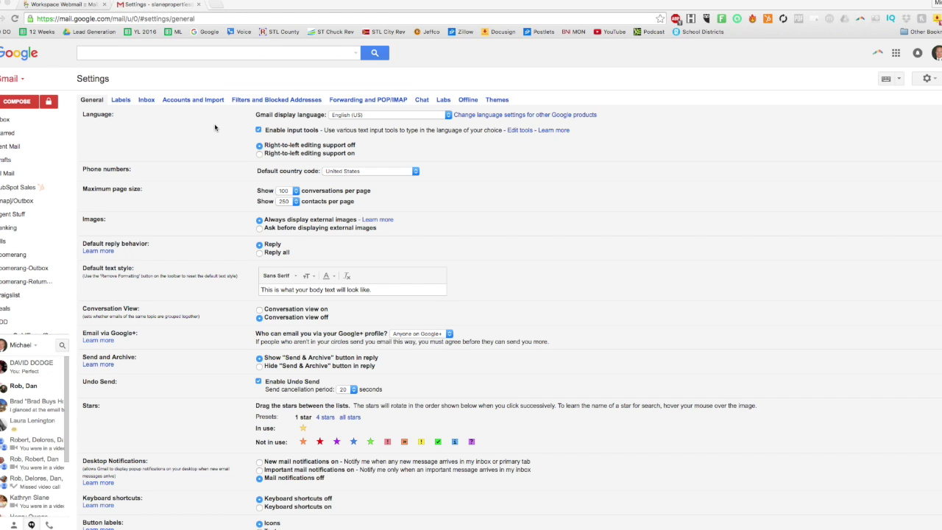
- Switch from GoDaddy webmail back to Gmail and reload the full Settings page
{"action": "left_click", "coordinate": [79, 8]}
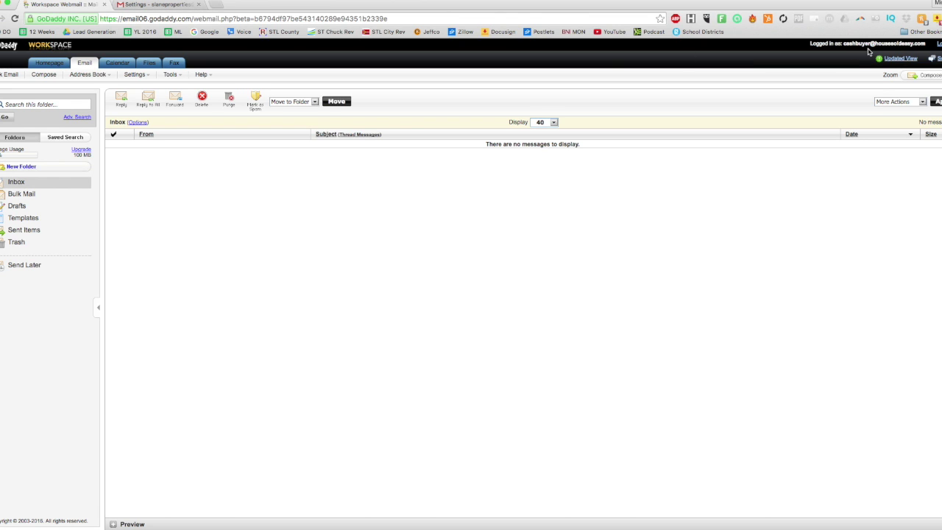
{"action": "left_click", "coordinate": [151, 5]}
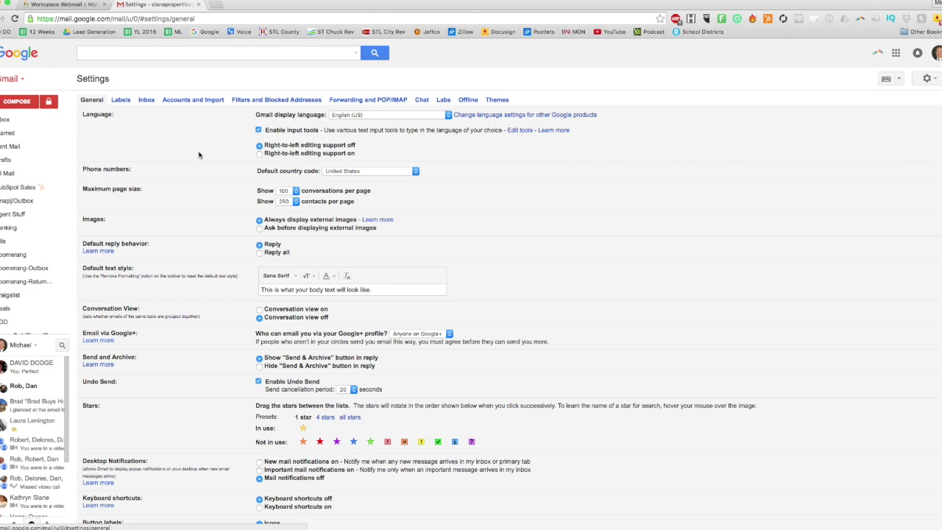
{"action": "left_click", "coordinate": [191, 99]}
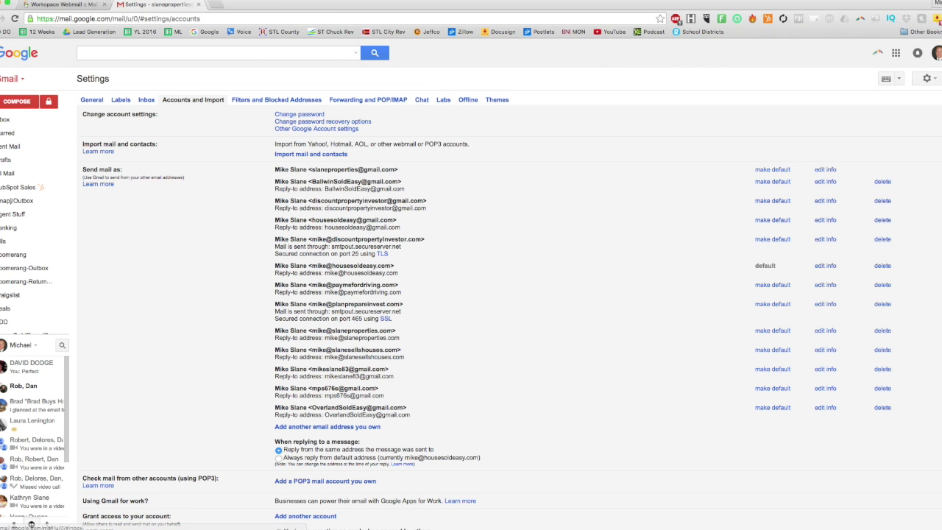
{"action": "left_click", "coordinate": [930, 79]}
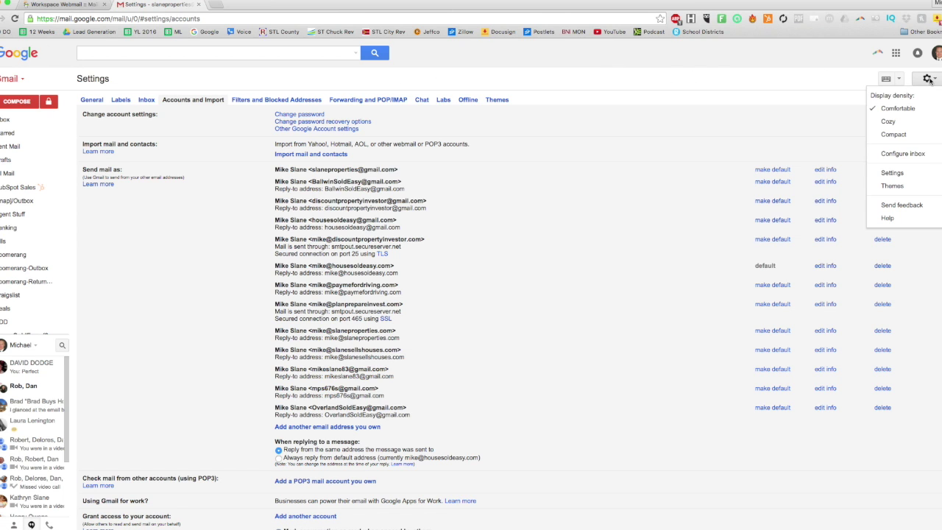
{"action": "left_click", "coordinate": [889, 174]}
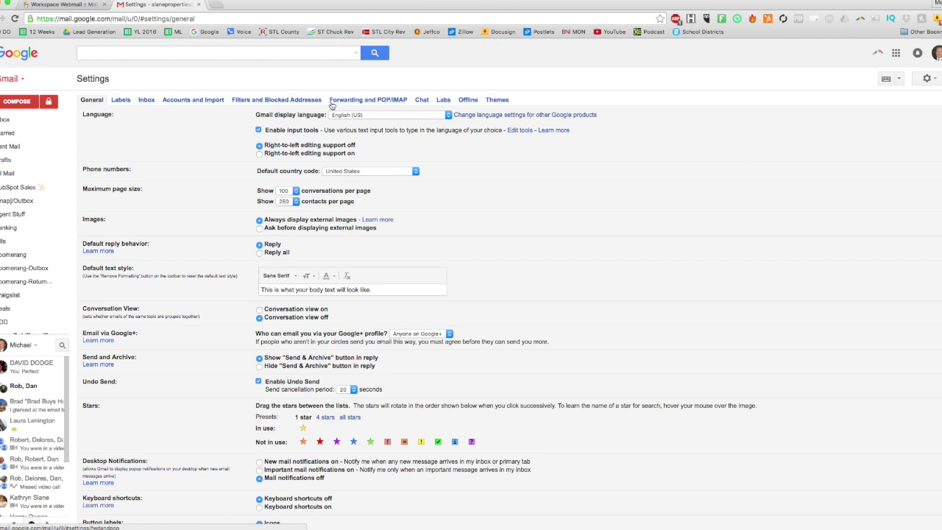
- Show Accounts and Import and check which Send mail as address is the default
{"action": "left_click", "coordinate": [199, 101]}
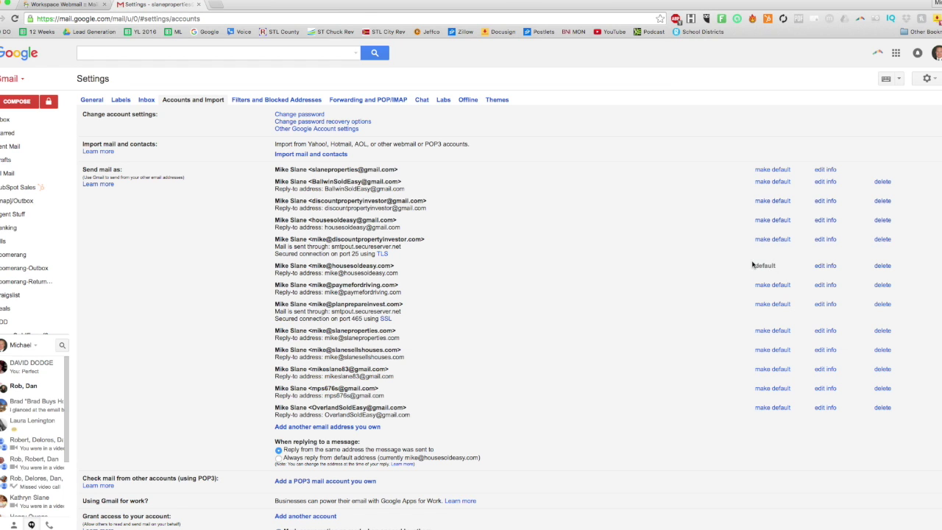
{"action": "left_click_drag", "start_coordinate": [782, 270], "coordinate": [277, 266]}
{"action": "scroll", "coordinate": [441, 278], "scroll_direction": "down", "scroll_amount": 4}
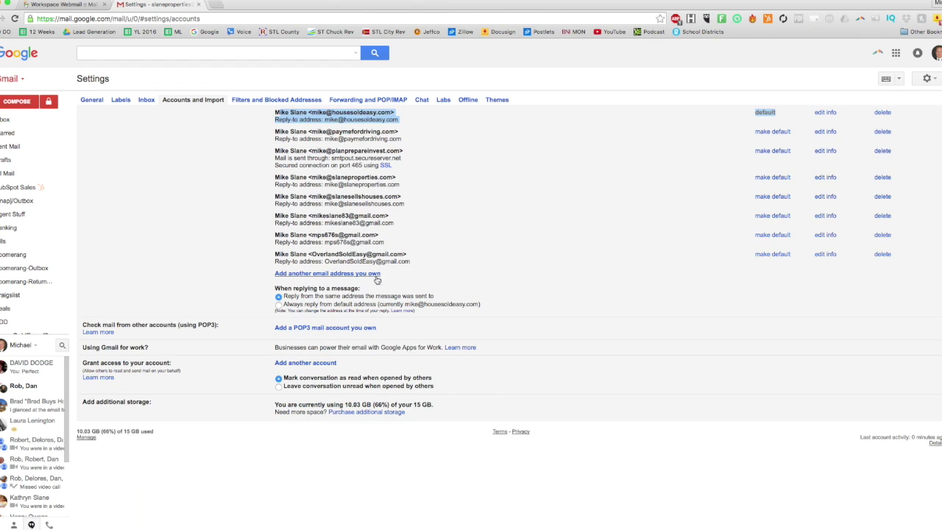
{"action": "scroll", "coordinate": [368, 280], "scroll_direction": "up", "scroll_amount": 4}
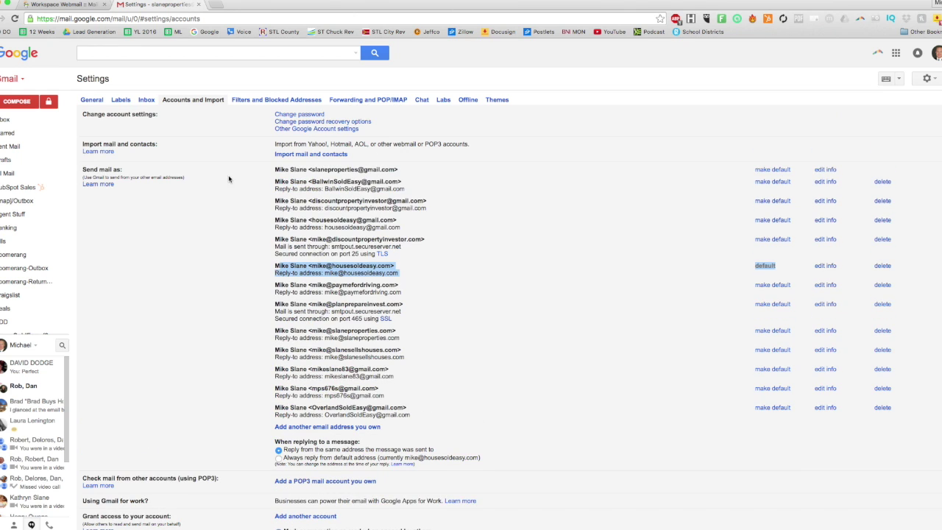
- Start adding another send-as address and centre its dialog on screen
{"action": "left_click", "coordinate": [328, 431]}
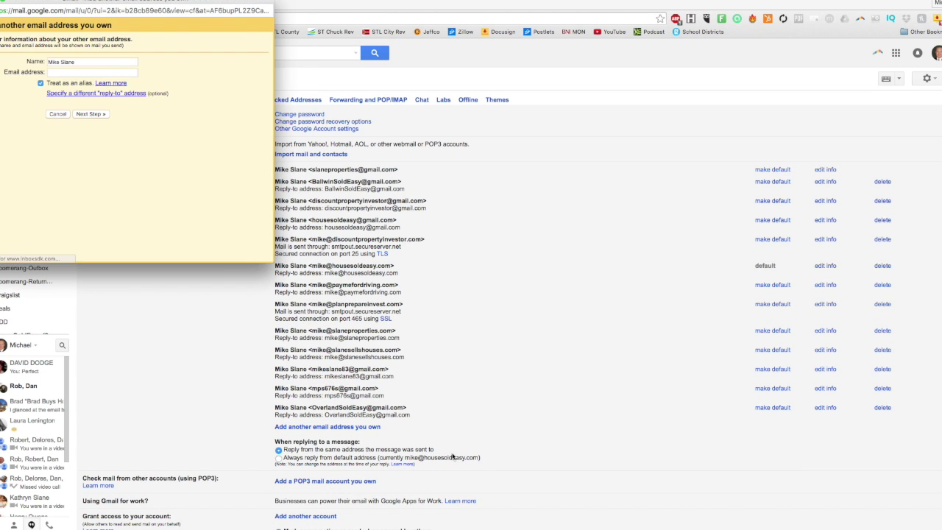
{"action": "left_click_drag", "start_coordinate": [197, 9], "coordinate": [455, 63]}
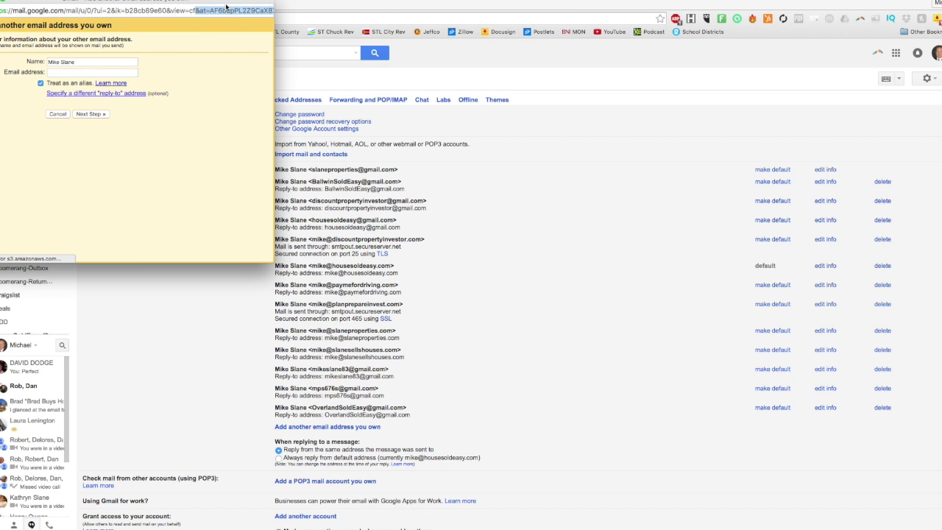
{"action": "left_click_drag", "start_coordinate": [226, 6], "coordinate": [473, 67]}
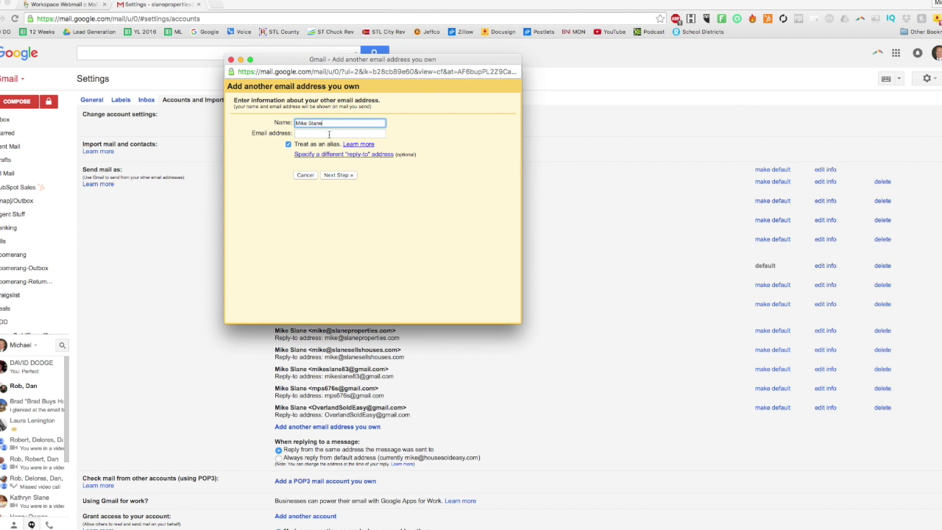
{"action": "left_click", "coordinate": [329, 133]}
- Copy the GoDaddy mailbox address from webmail, paste it into the dialog, and continue
{"action": "left_click", "coordinate": [50, 3]}
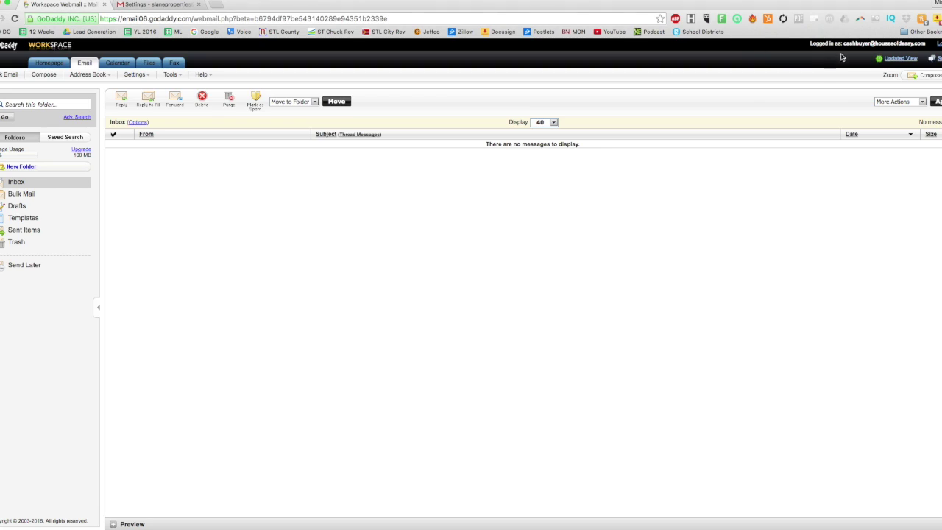
{"action": "left_click_drag", "start_coordinate": [843, 43], "coordinate": [934, 50]}
{"action": "key", "text": "super+c"}
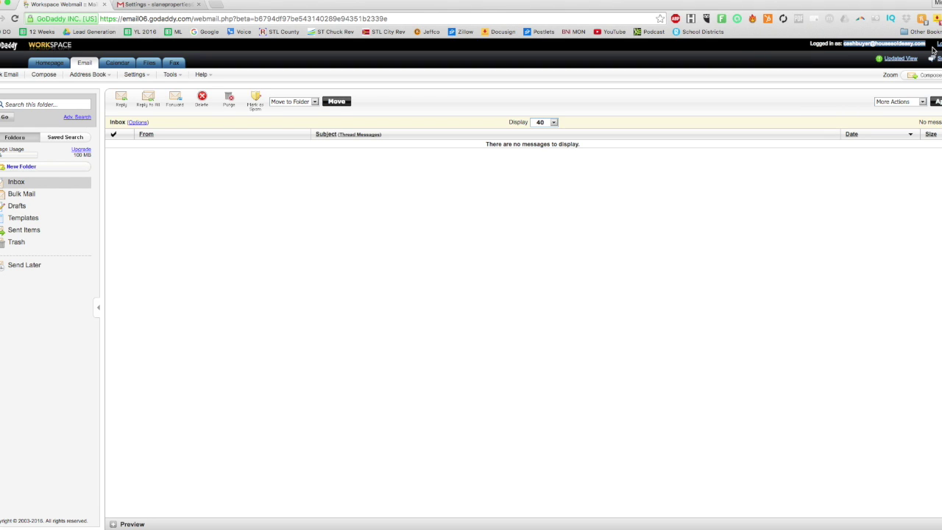
{"action": "left_click", "coordinate": [176, 6]}
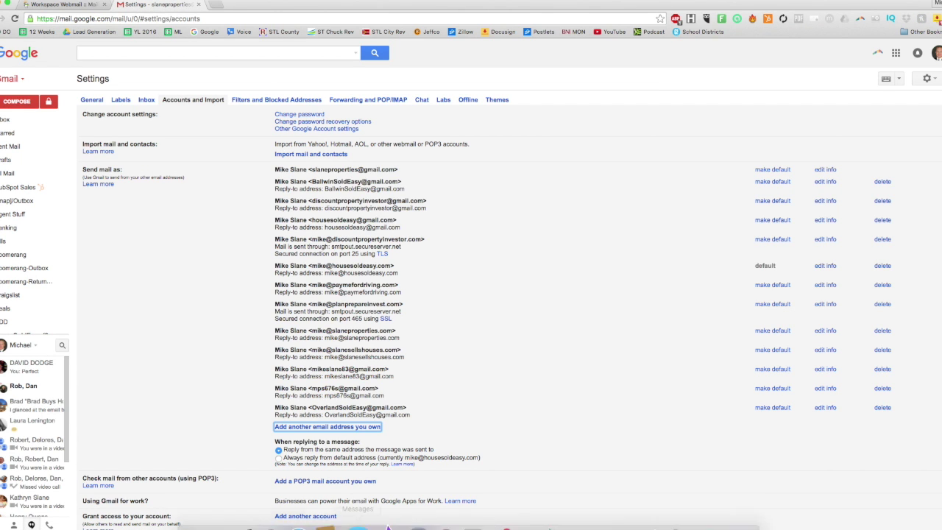
{"action": "right_click", "coordinate": [279, 518]}
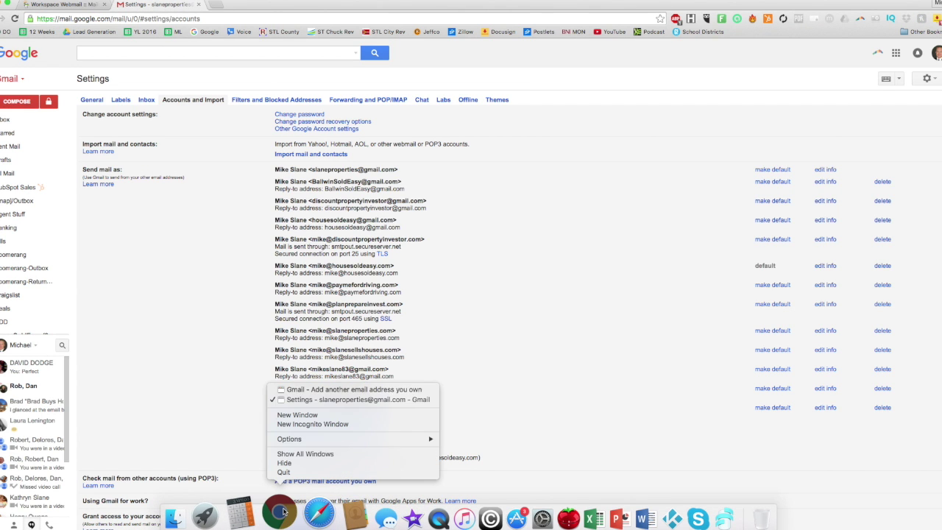
{"action": "left_click", "coordinate": [317, 390]}
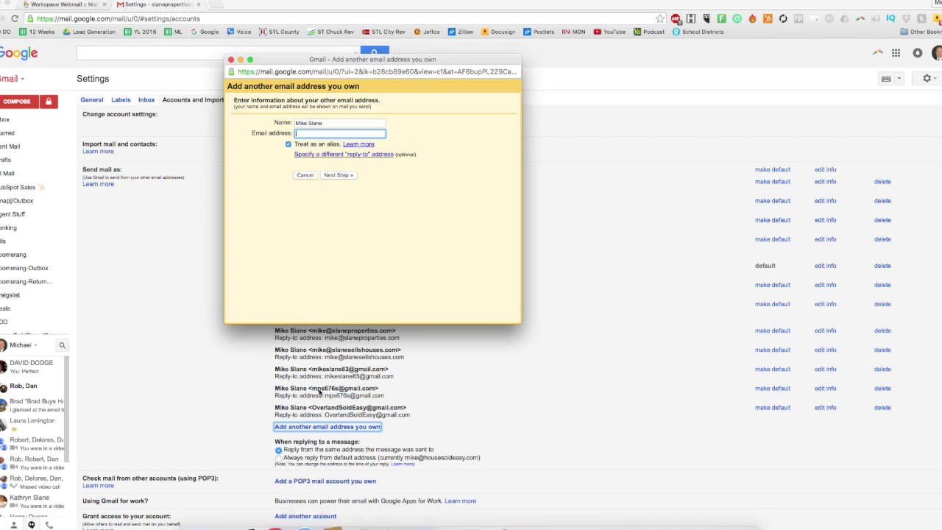
{"action": "key", "text": "super+v"}
{"action": "left_click", "coordinate": [378, 185]}
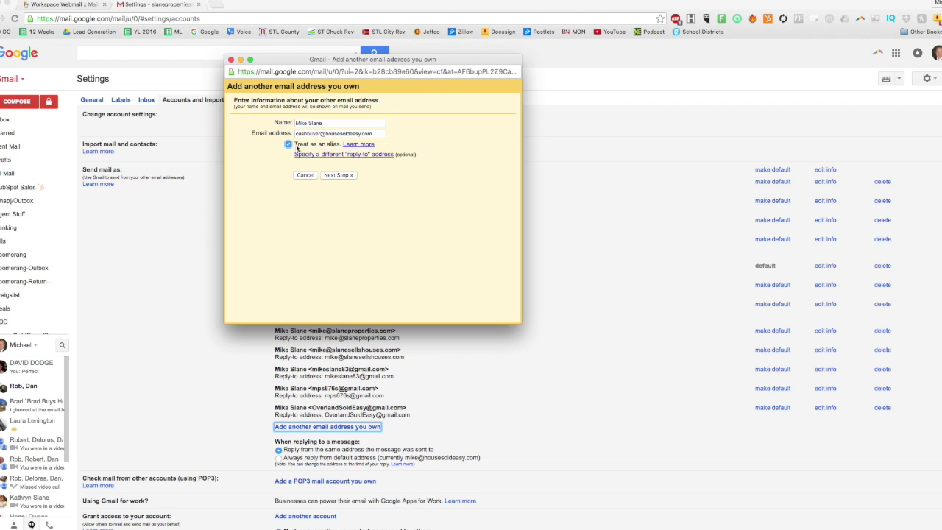
{"action": "left_click", "coordinate": [337, 176]}
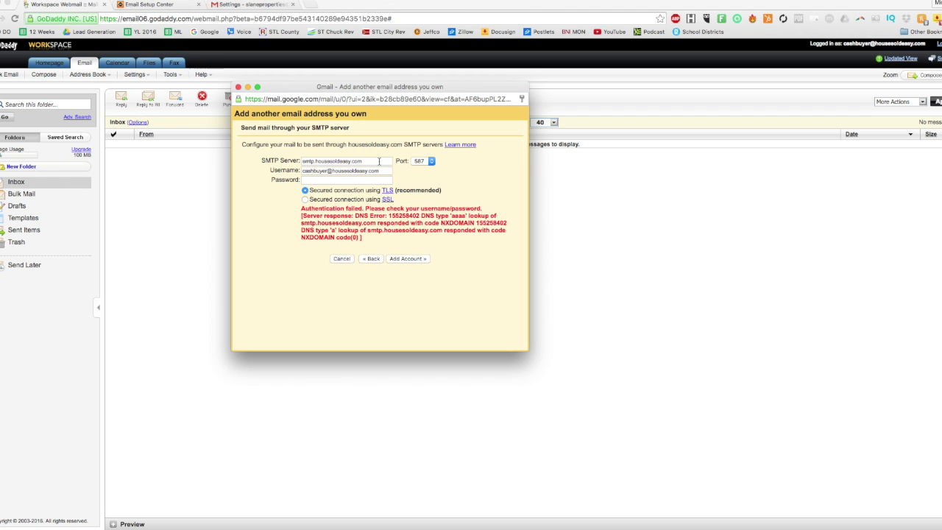
- Switch to GoDaddy's Email Setup Center to look up the outgoing server settings
{"action": "left_click", "coordinate": [144, 6]}
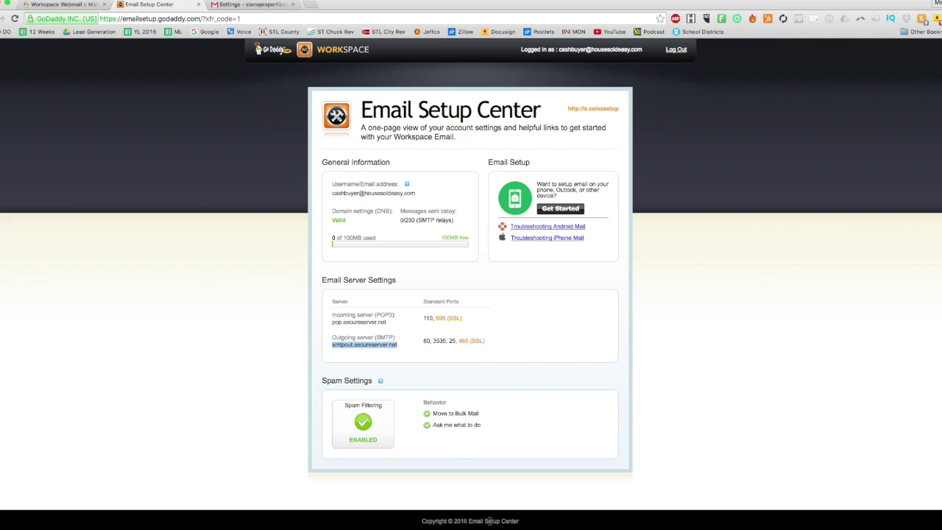
- Replace the SMTP server in Gmail's dialog with smtpout.secureserver.net
{"action": "right_click", "coordinate": [277, 513]}
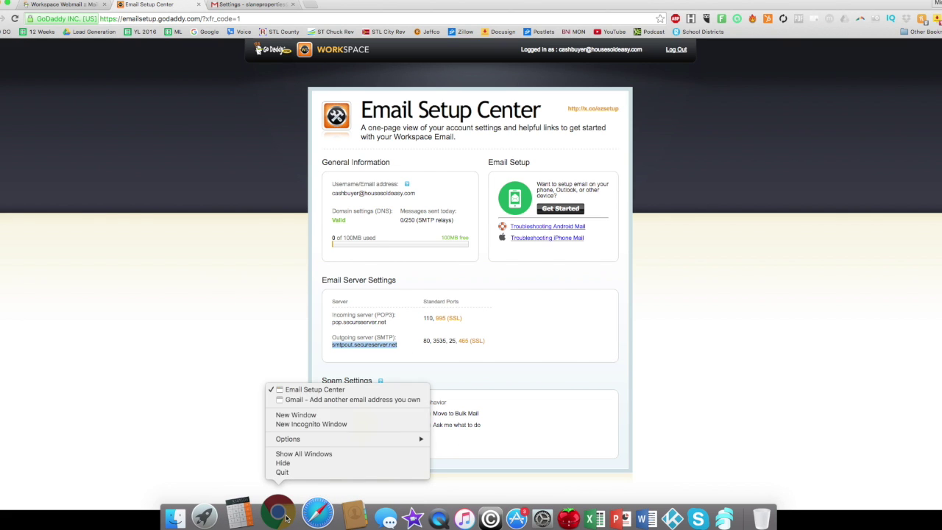
{"action": "left_click", "coordinate": [328, 404]}
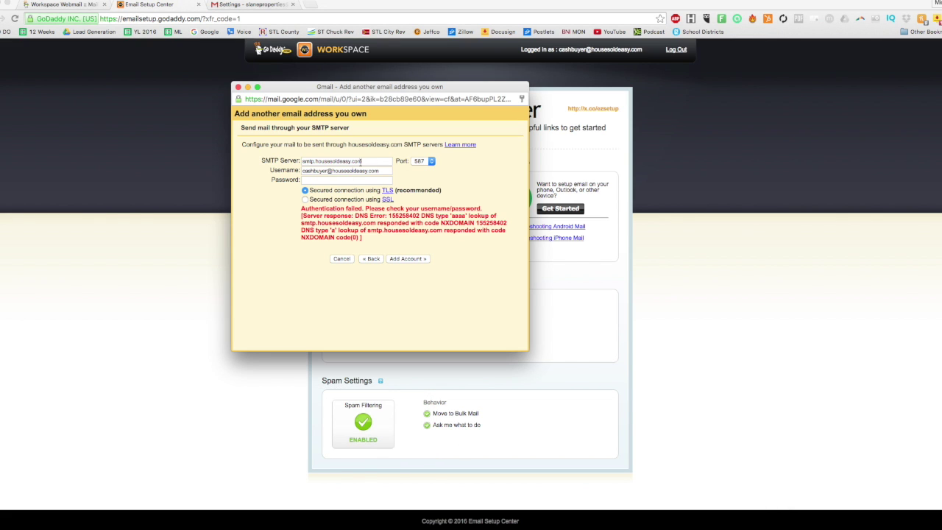
{"action": "left_click_drag", "start_coordinate": [360, 160], "coordinate": [298, 162]}
{"action": "type", "text": "smtpout.secureserver.net"}
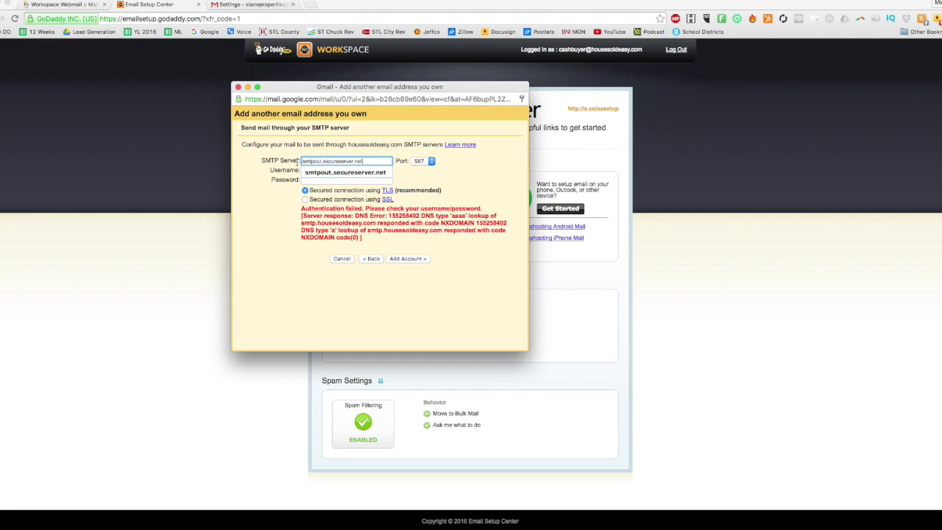
{"action": "key", "text": "Tab"}
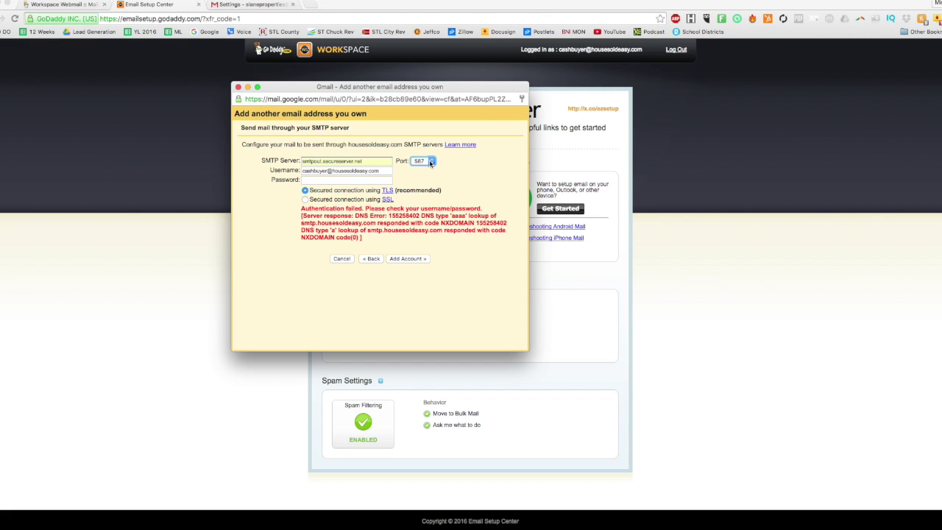
- Set the SMTP port from the Email Setup Center details and retype the password
{"action": "left_click", "coordinate": [433, 161]}
{"action": "left_click", "coordinate": [428, 148]}
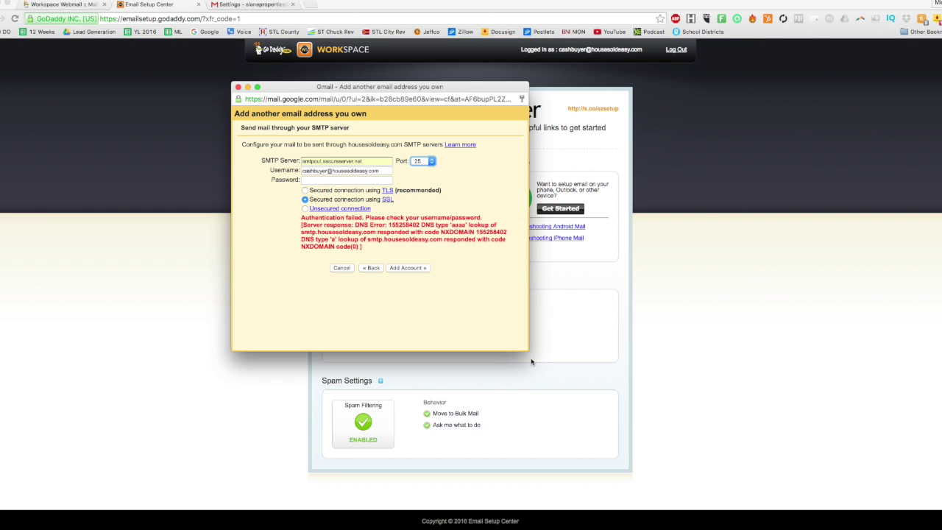
{"action": "left_click_drag", "start_coordinate": [466, 83], "coordinate": [831, 81]}
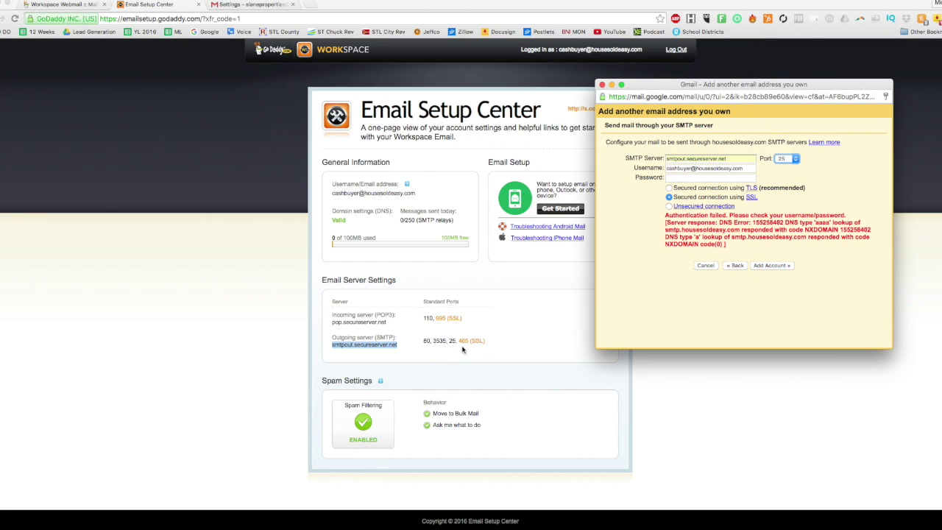
{"action": "left_click", "coordinate": [797, 158]}
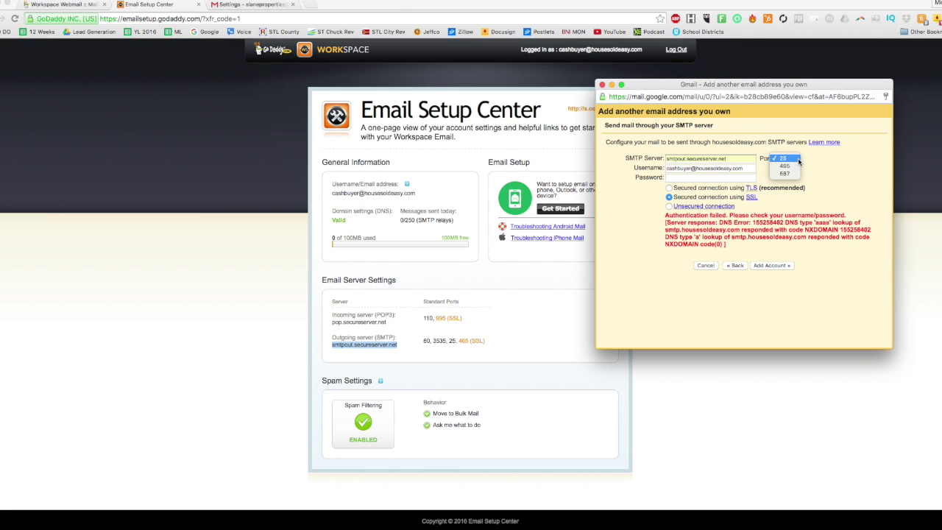
{"action": "left_click", "coordinate": [795, 159]}
{"action": "left_click", "coordinate": [732, 178]}
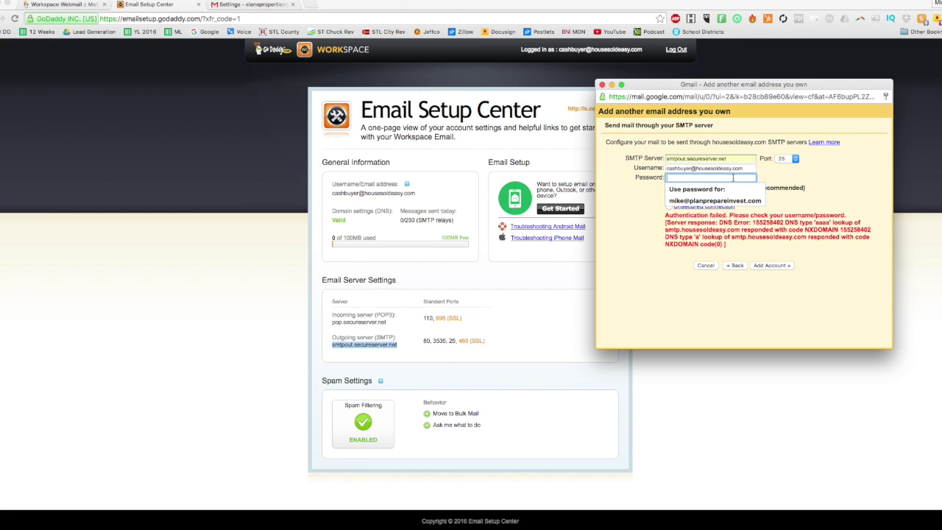
{"action": "type", "text": "•••"}
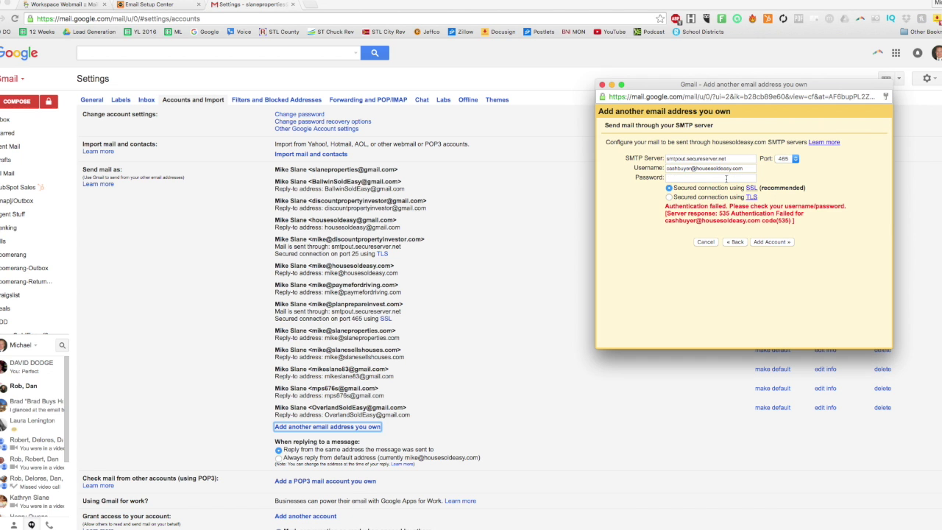
{"action": "left_click", "coordinate": [727, 178]}
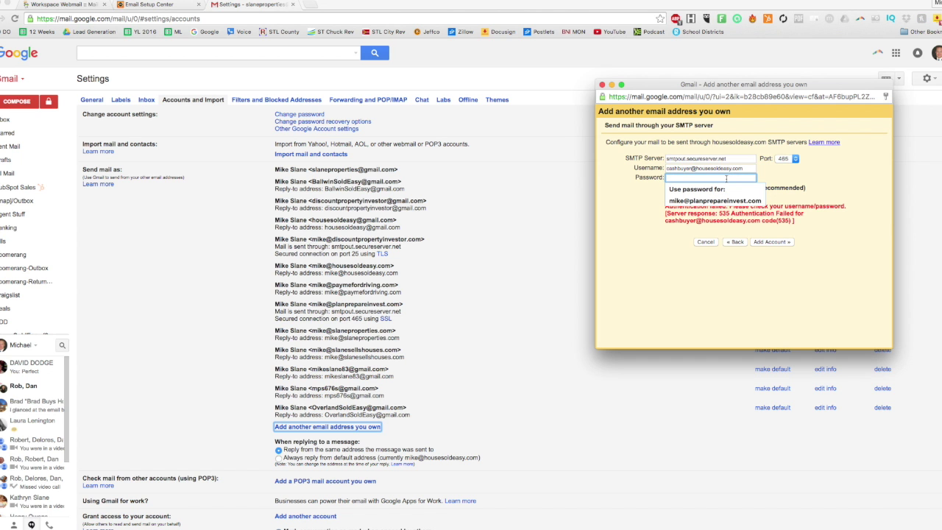
- Enter the SMTP password, add the account, and decline Chrome's offer to save the password
{"action": "type", "text": "•"}
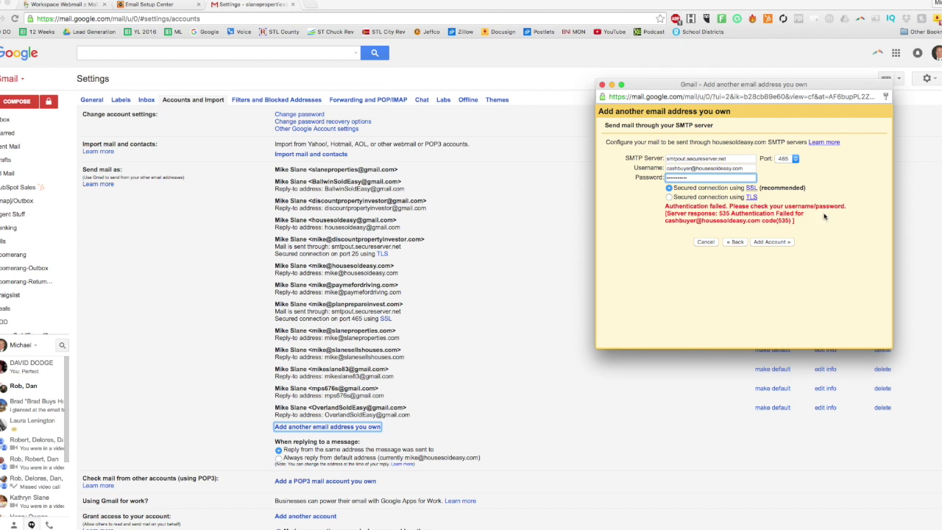
{"action": "left_click", "coordinate": [779, 241]}
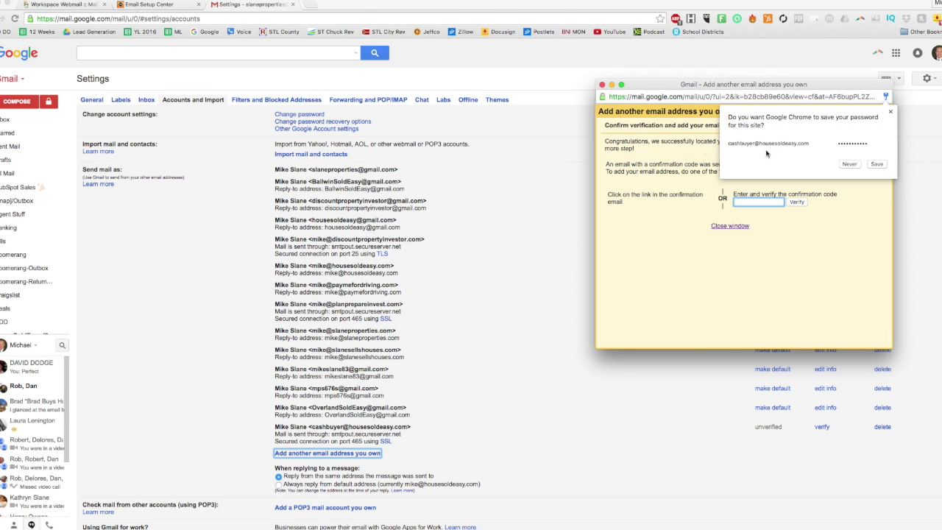
{"action": "left_click", "coordinate": [875, 164]}
{"action": "left_click_drag", "start_coordinate": [815, 85], "coordinate": [667, 83]}
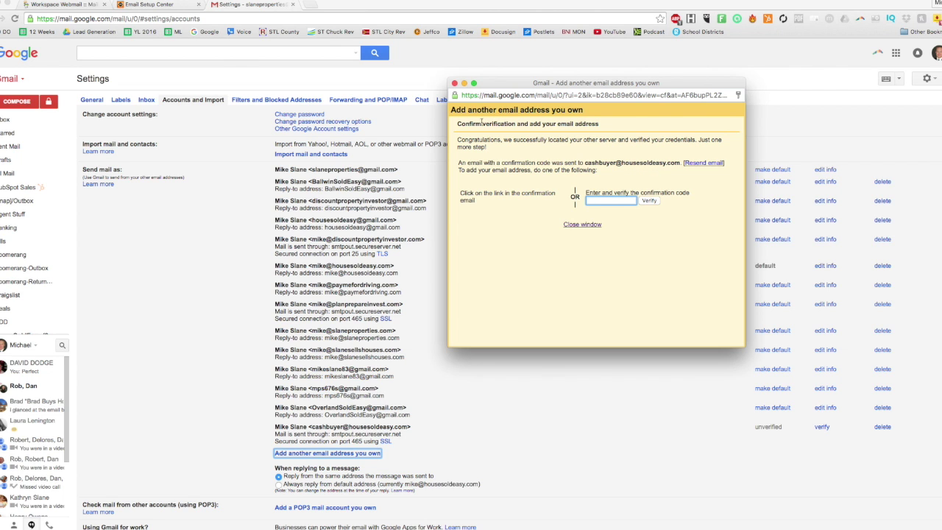
{"action": "left_click", "coordinate": [159, 6]}
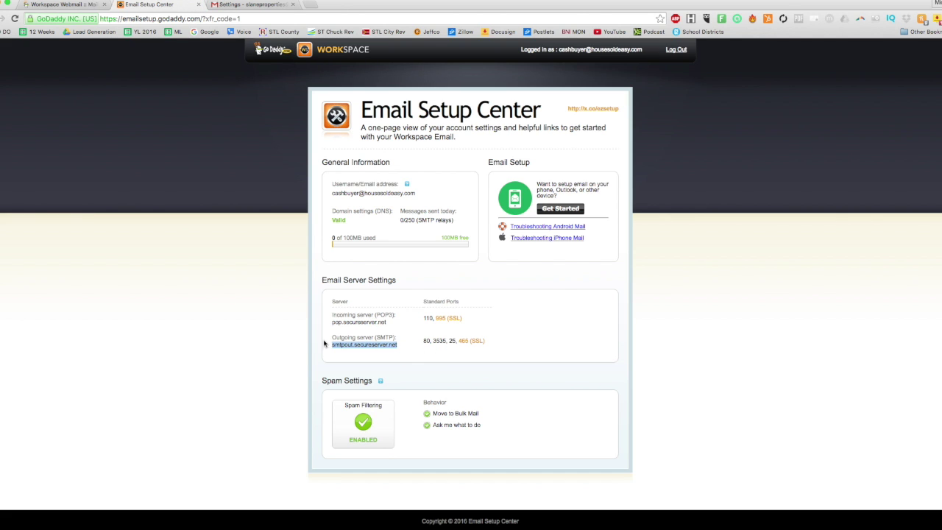
- Close Email Setup Center, refresh the GoDaddy webmail inbox, and open the Gmail Confirmation email
{"action": "left_click", "coordinate": [198, 4]}
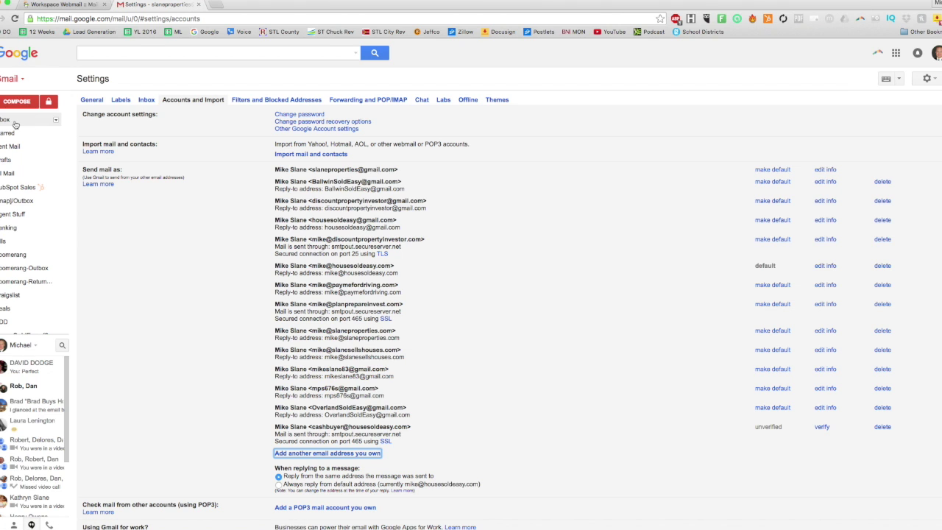
{"action": "left_click", "coordinate": [63, 4]}
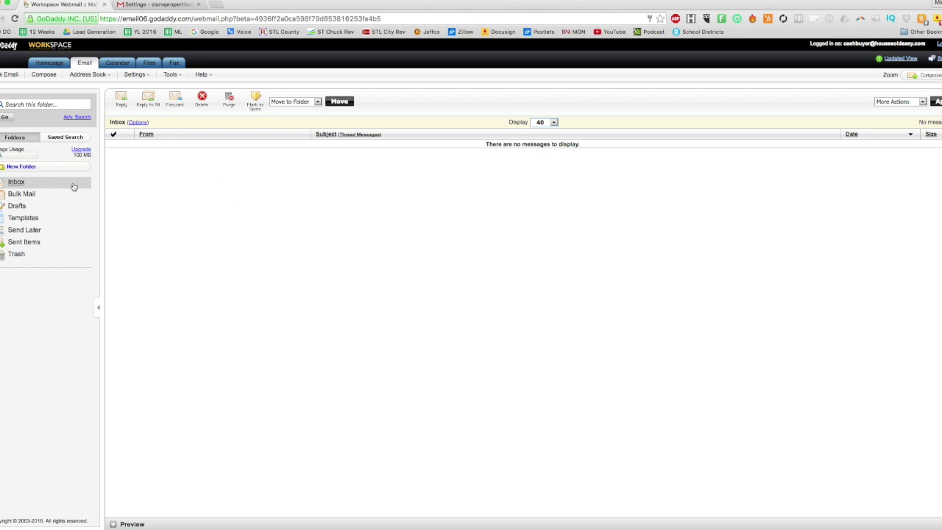
{"action": "left_click", "coordinate": [45, 57]}
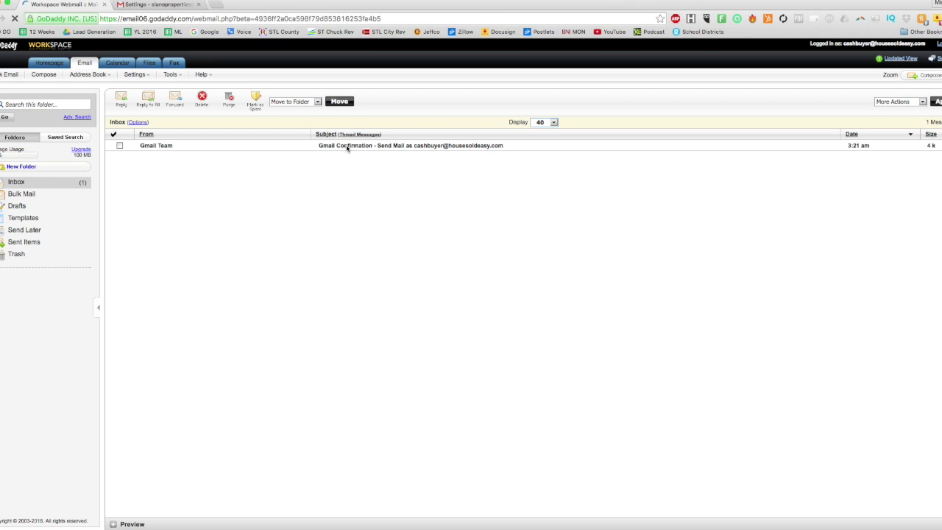
{"action": "left_click", "coordinate": [166, 147]}
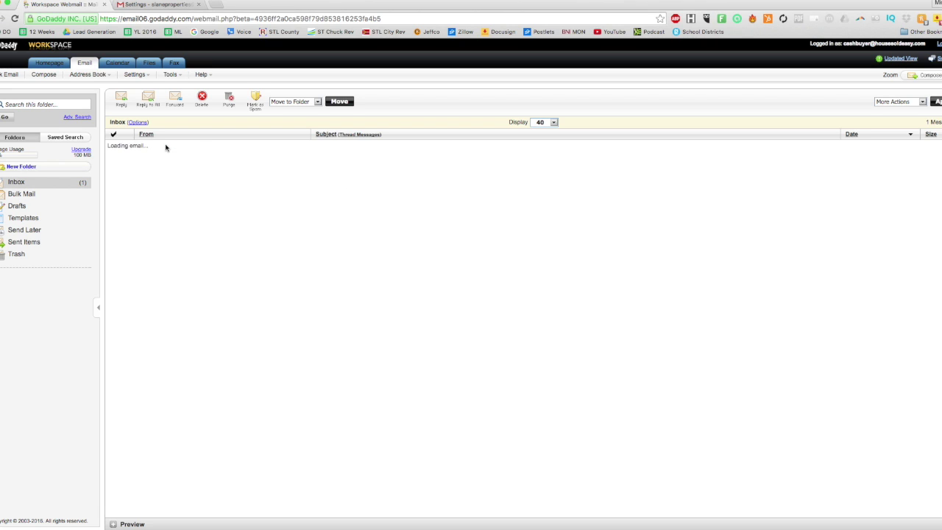
{"action": "left_click", "coordinate": [371, 270]}
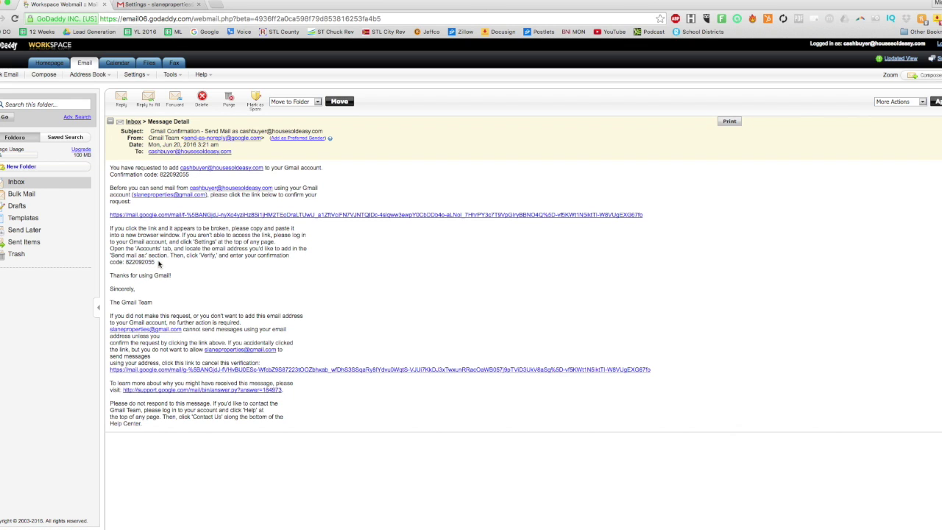
- Copy the confirmation code from the email and submit it in Gmail's verification window
{"action": "left_click_drag", "start_coordinate": [155, 264], "coordinate": [125, 264]}
{"action": "right_click", "coordinate": [138, 263]}
{"action": "left_click", "coordinate": [151, 281]}
{"action": "right_click", "coordinate": [280, 513]}
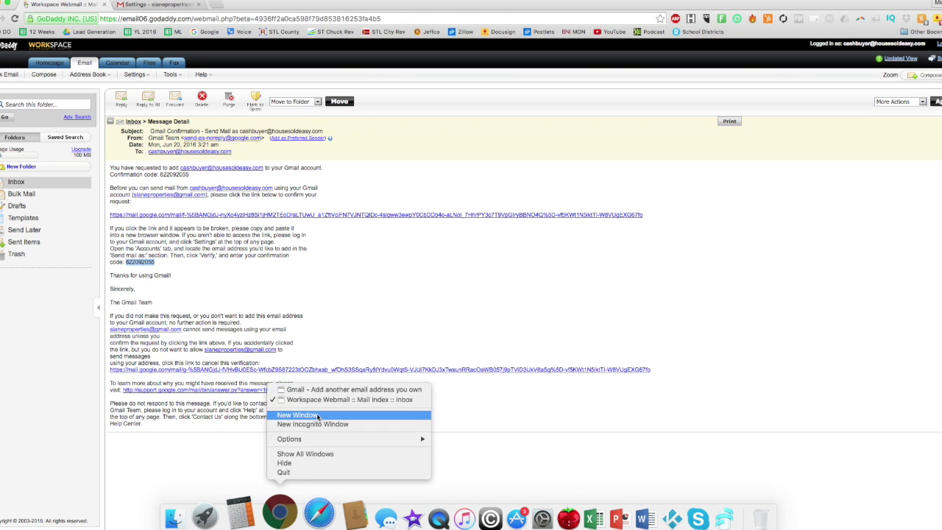
{"action": "left_click", "coordinate": [325, 390]}
{"action": "right_click", "coordinate": [602, 204]}
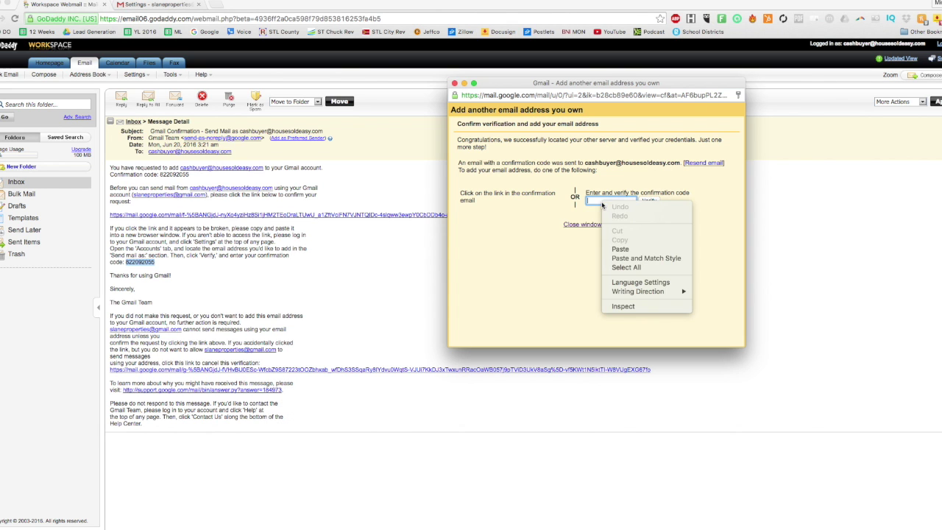
{"action": "left_click", "coordinate": [620, 249]}
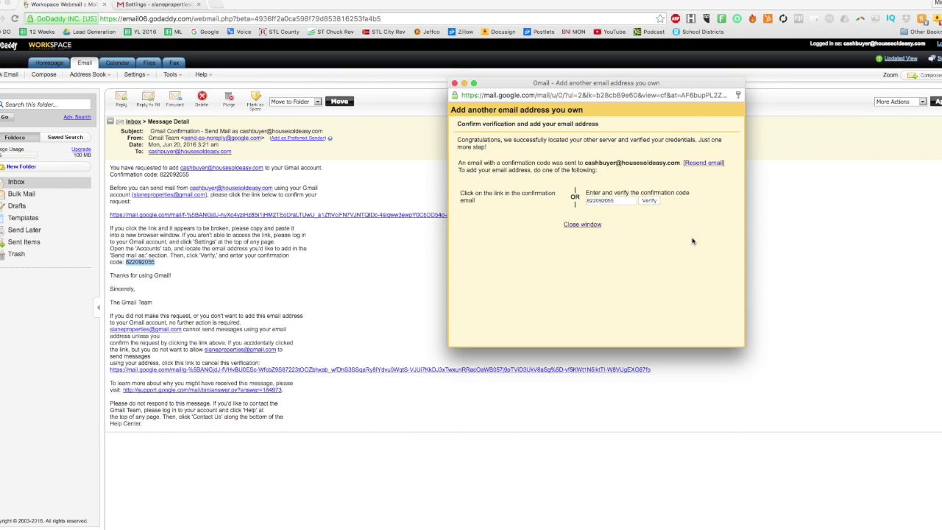
{"action": "key", "text": "Return"}
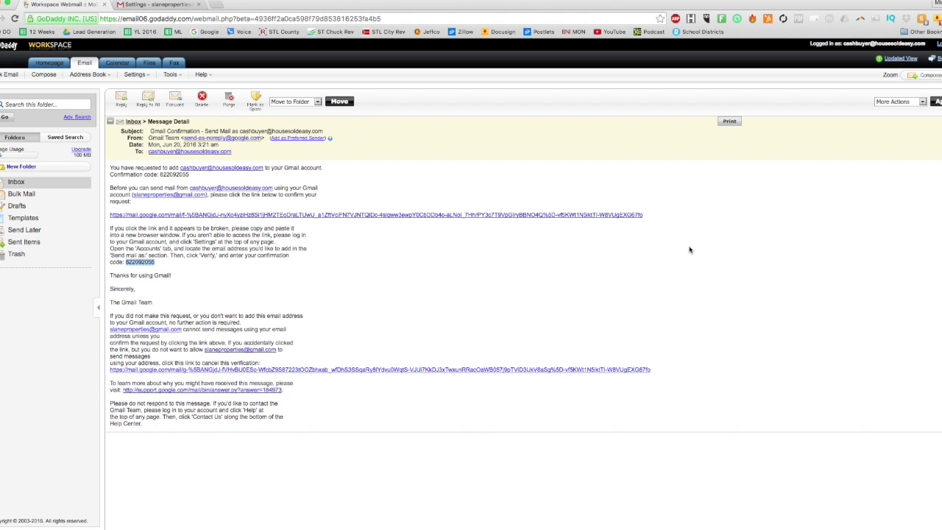
{"action": "left_click", "coordinate": [156, 5]}
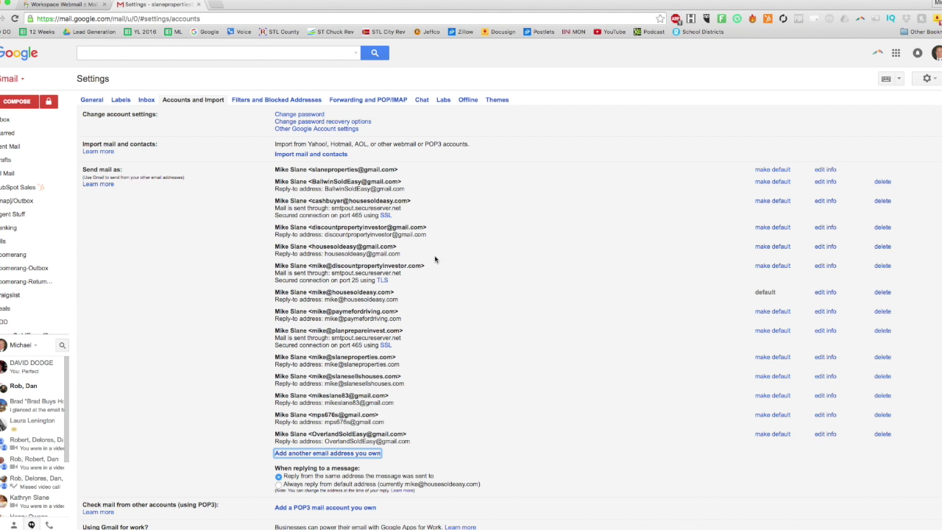
- Review the Send mail as list, highlighting the cash-buyer entry and its SSL details
{"action": "left_click_drag", "start_coordinate": [274, 168], "coordinate": [416, 197]}
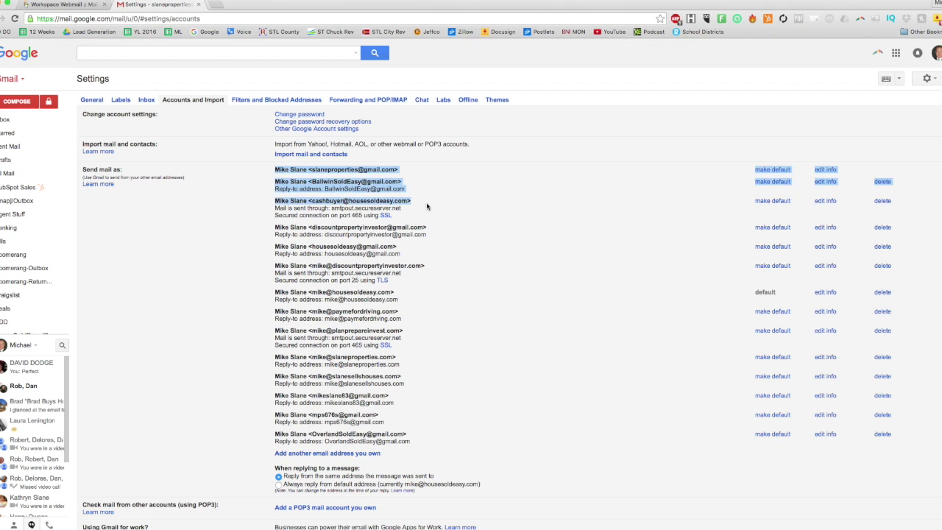
{"action": "left_click", "coordinate": [298, 200]}
{"action": "left_click_drag", "start_coordinate": [276, 203], "coordinate": [274, 168]}
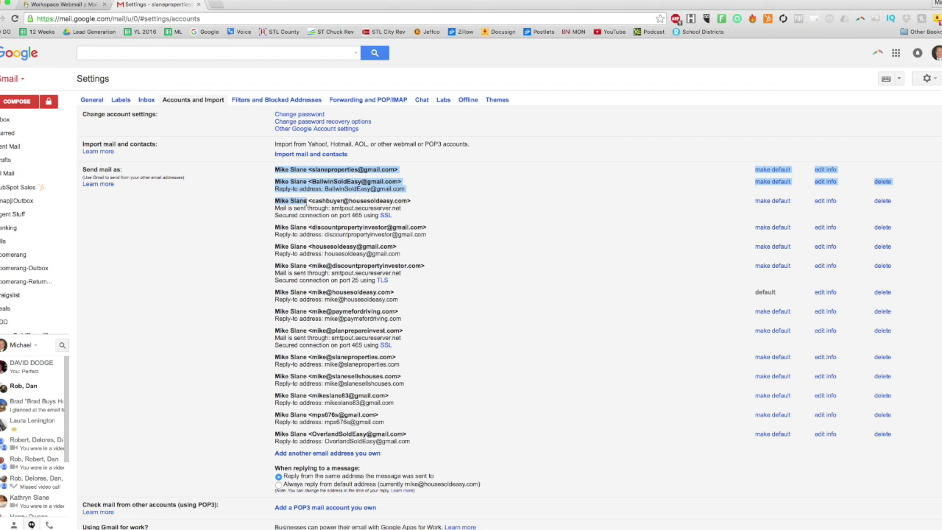
{"action": "left_click", "coordinate": [333, 208]}
{"action": "left_click_drag", "start_coordinate": [310, 201], "coordinate": [408, 214]}
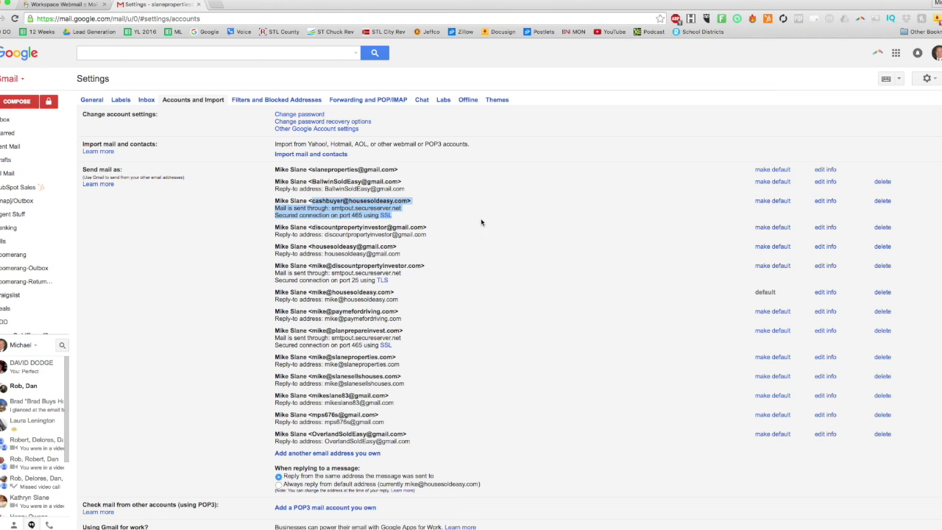
- Open and cancel the Gmail address's edit-info window, then go to General settings
{"action": "left_click", "coordinate": [826, 228]}
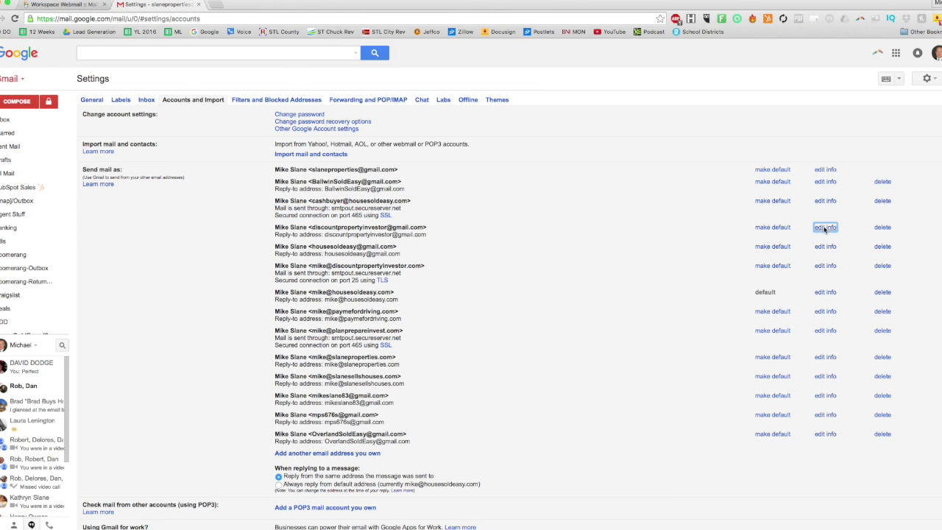
{"action": "left_click", "coordinate": [56, 64]}
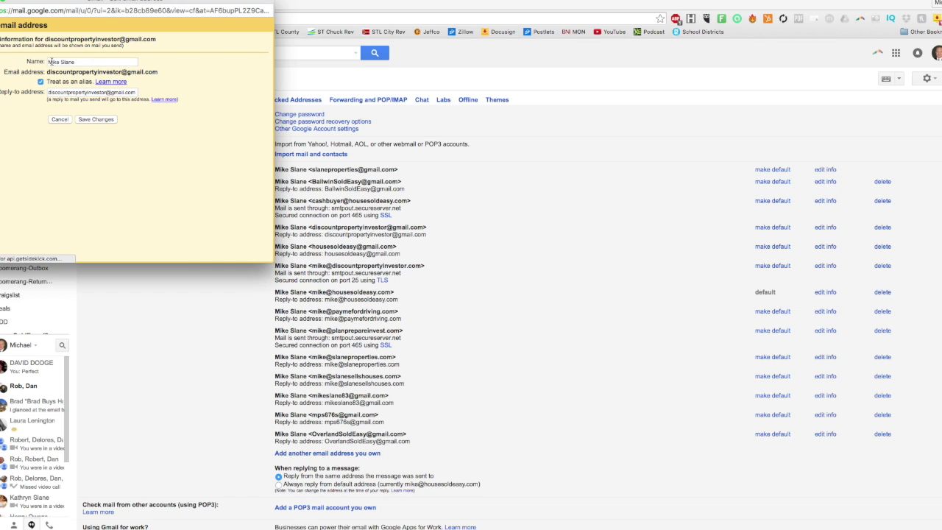
{"action": "left_click", "coordinate": [59, 119]}
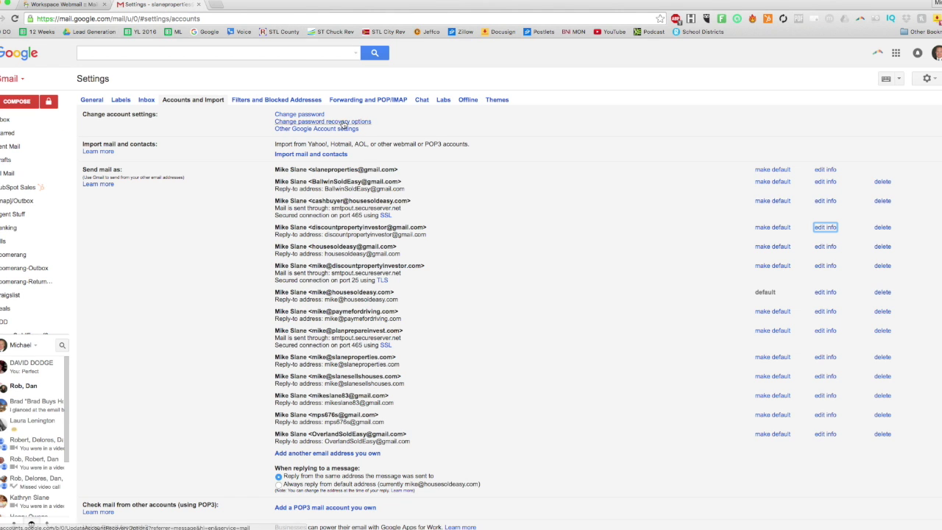
{"action": "left_click", "coordinate": [91, 102]}
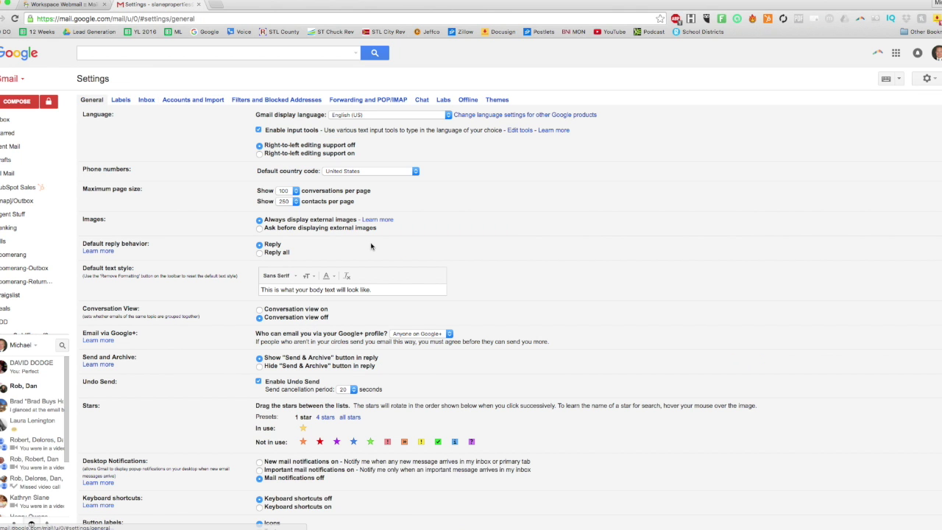
- Reload Settings and select the cash-buyer address in the Signature dropdown
{"action": "scroll", "coordinate": [464, 274], "scroll_direction": "down", "scroll_amount": 10}
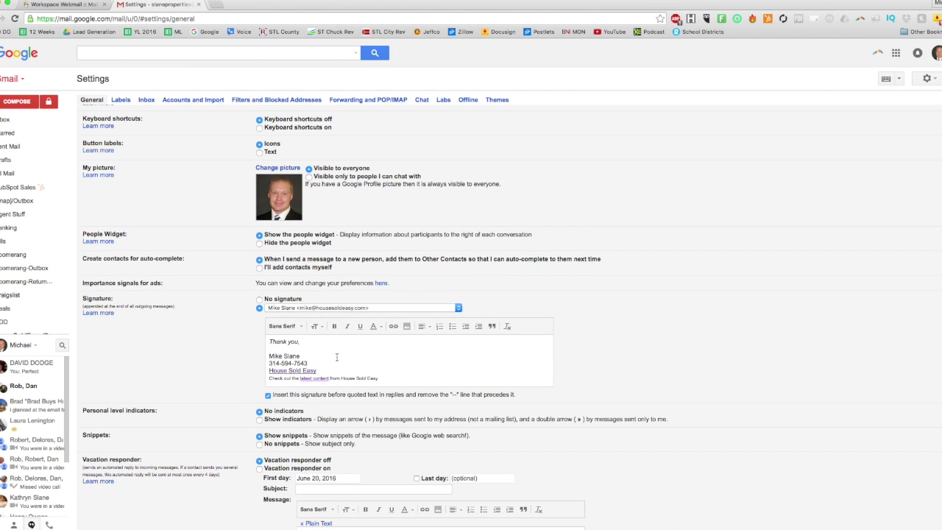
{"action": "scroll", "coordinate": [336, 356], "scroll_direction": "down", "scroll_amount": 2}
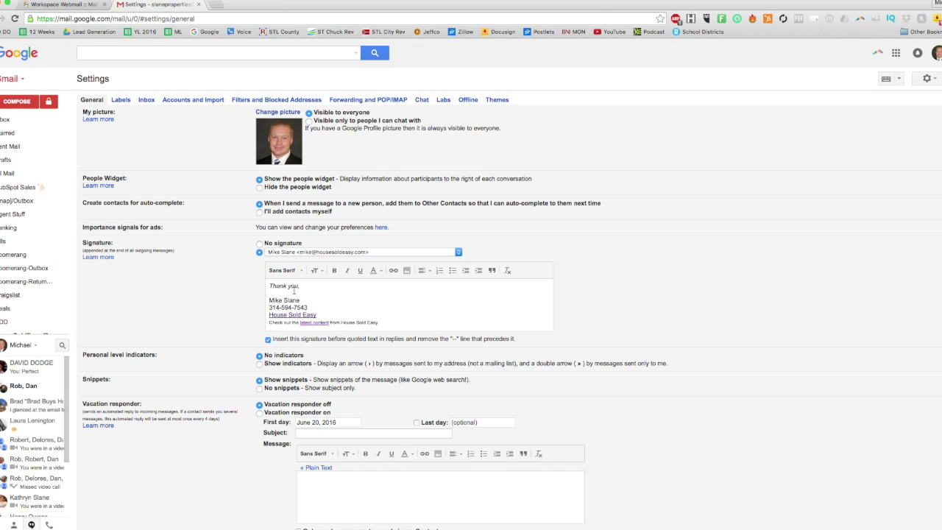
{"action": "left_click", "coordinate": [432, 253]}
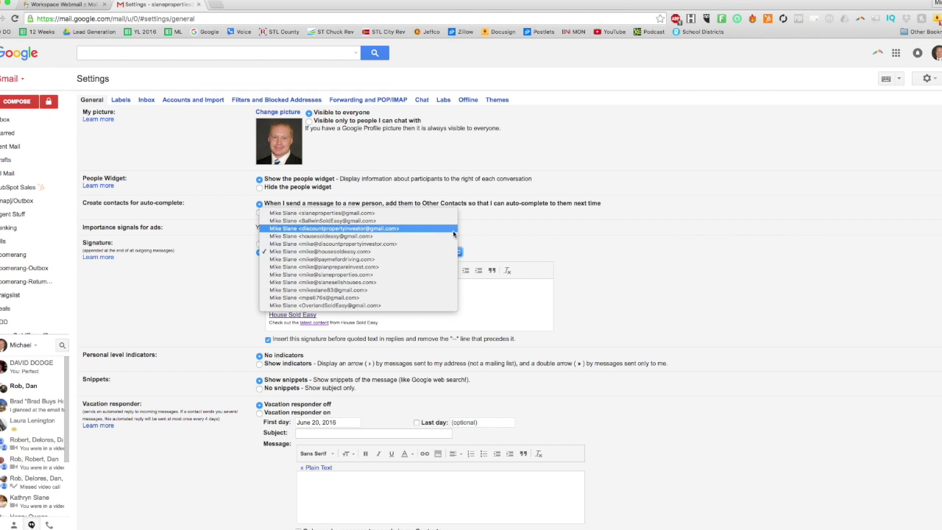
{"action": "left_click", "coordinate": [384, 254]}
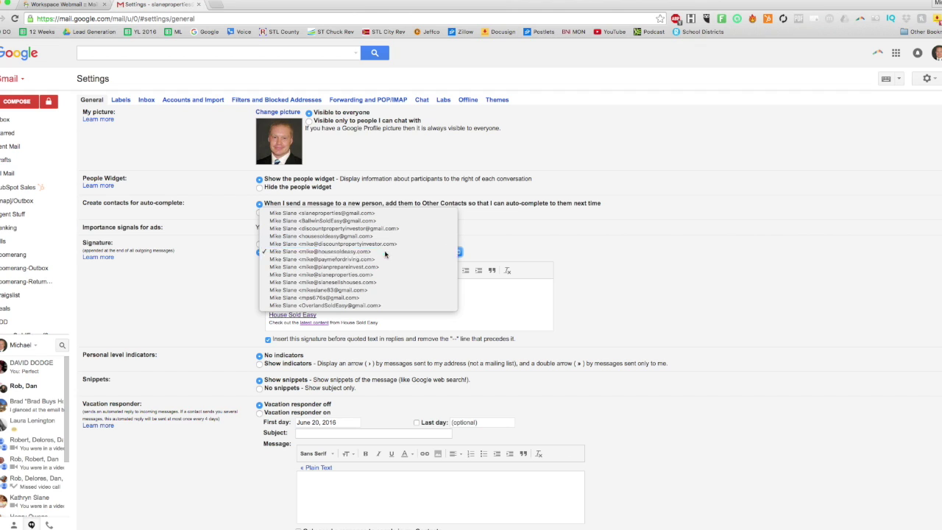
{"action": "key", "text": "super+r"}
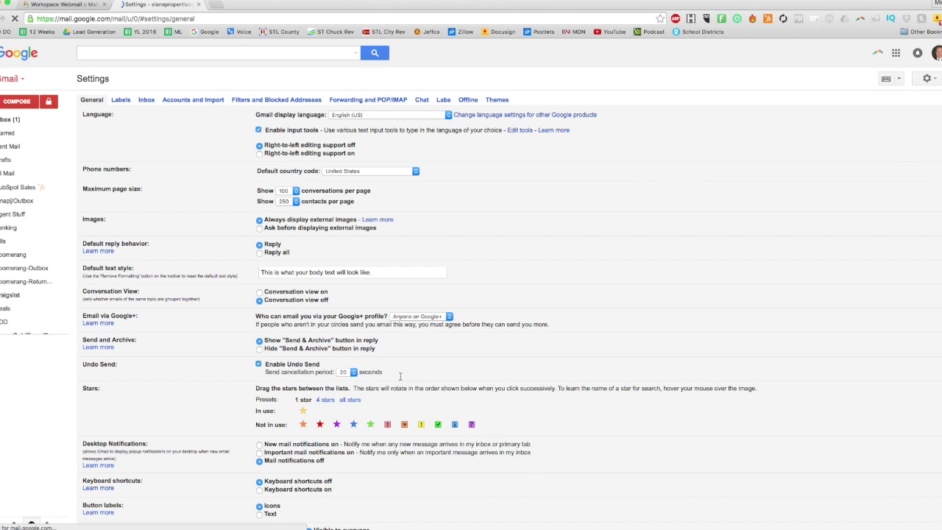
{"action": "scroll", "coordinate": [401, 377], "scroll_direction": "down", "scroll_amount": 5}
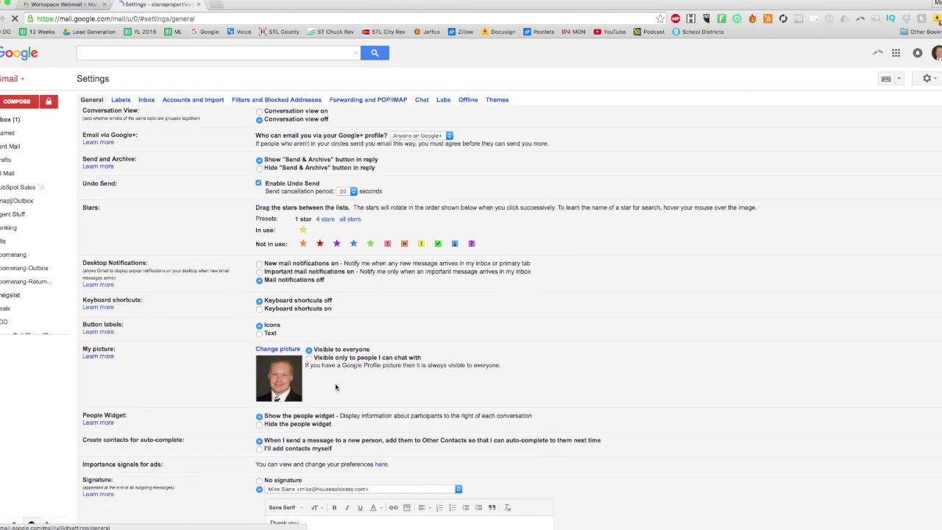
{"action": "left_click", "coordinate": [403, 372]}
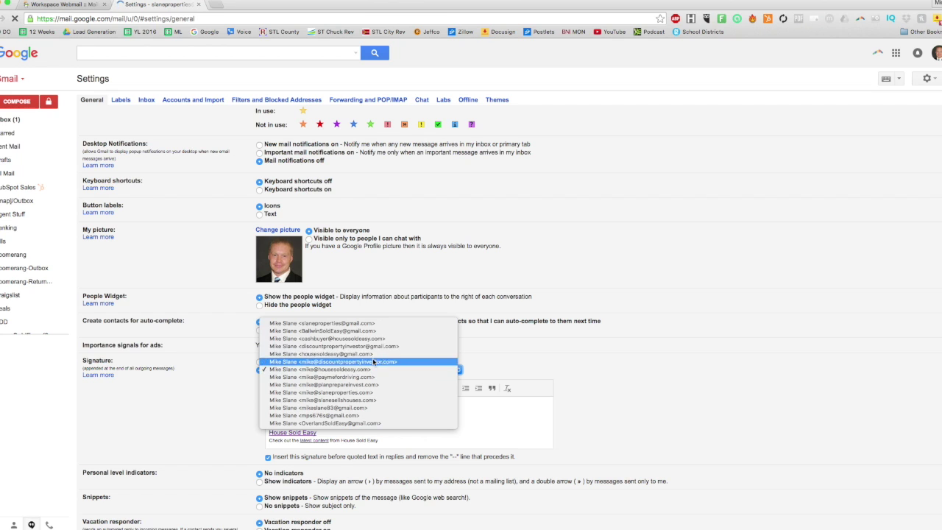
{"action": "left_click", "coordinate": [343, 339]}
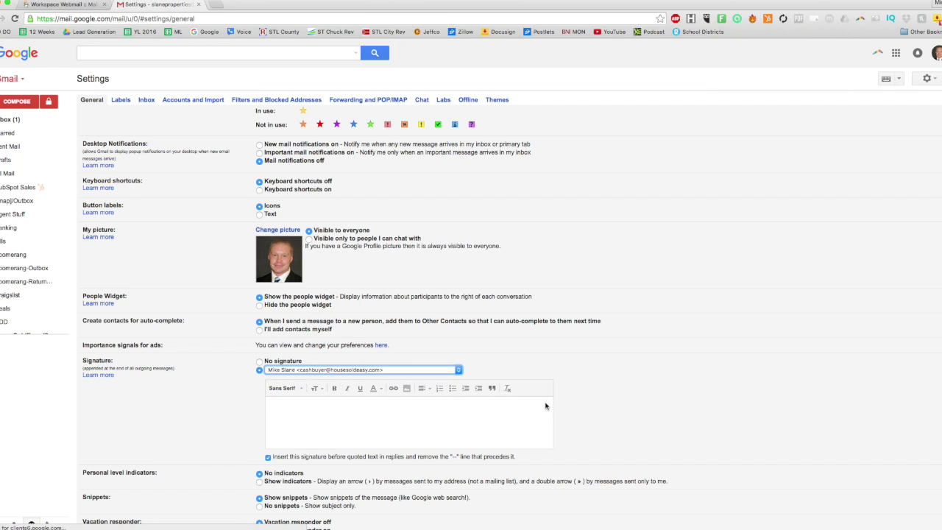
- Copy the main address's 'Thank you' signature and paste it into the cash-buyer address's signature
{"action": "left_click", "coordinate": [384, 372]}
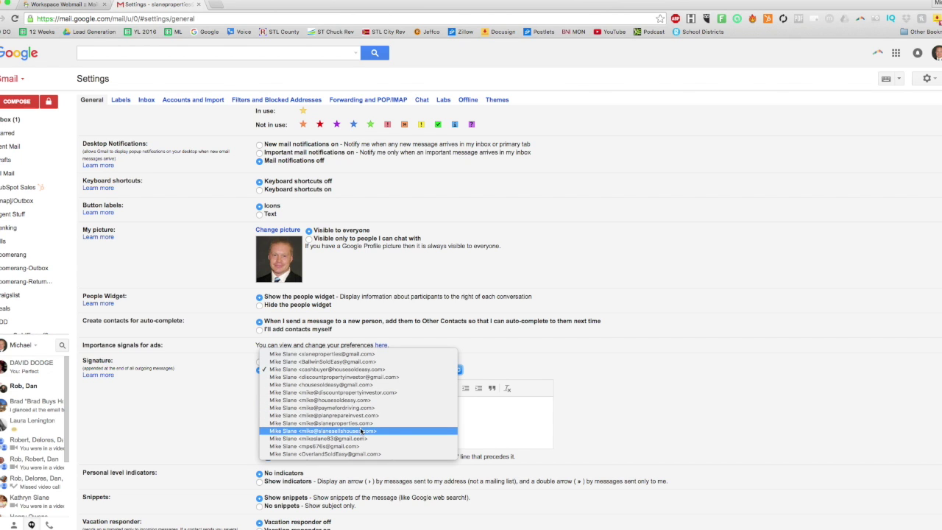
{"action": "left_click", "coordinate": [361, 400]}
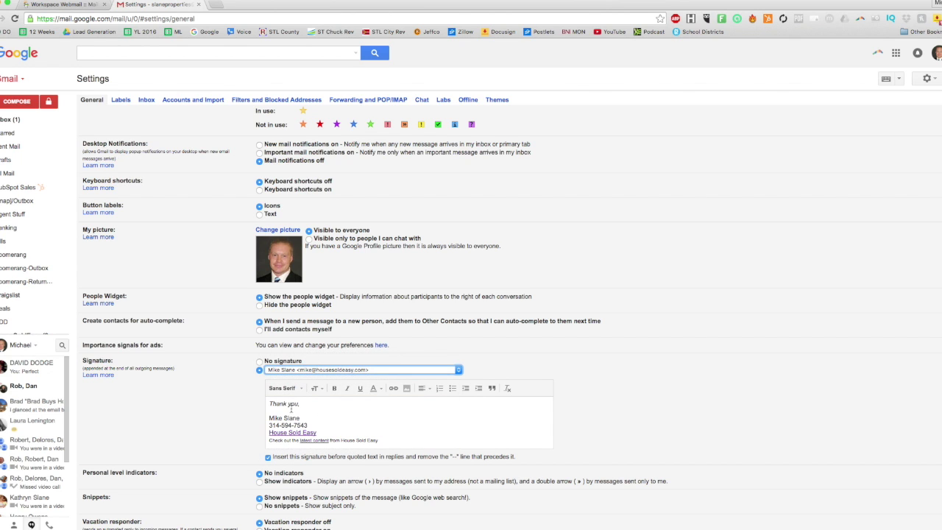
{"action": "left_click_drag", "start_coordinate": [304, 409], "coordinate": [379, 440]}
{"action": "right_click", "coordinate": [350, 388]}
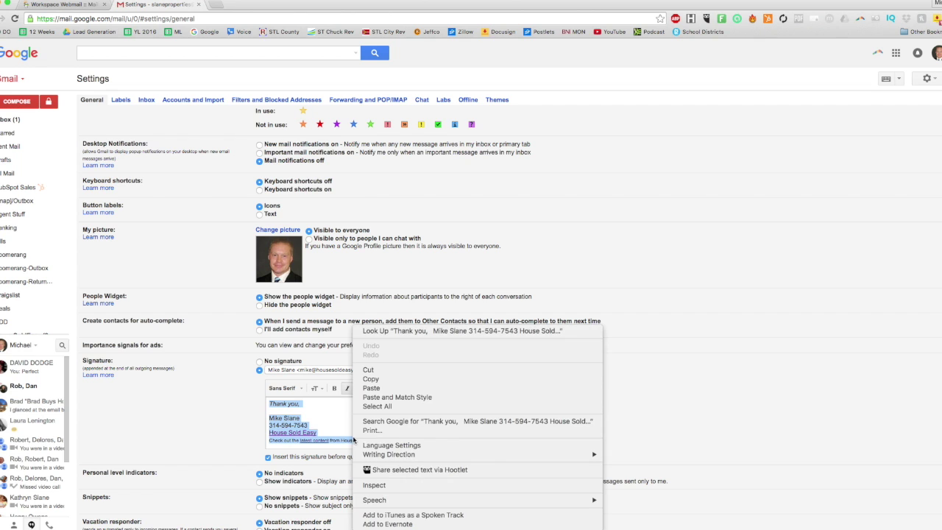
{"action": "left_click", "coordinate": [371, 379]}
{"action": "left_click", "coordinate": [373, 369]}
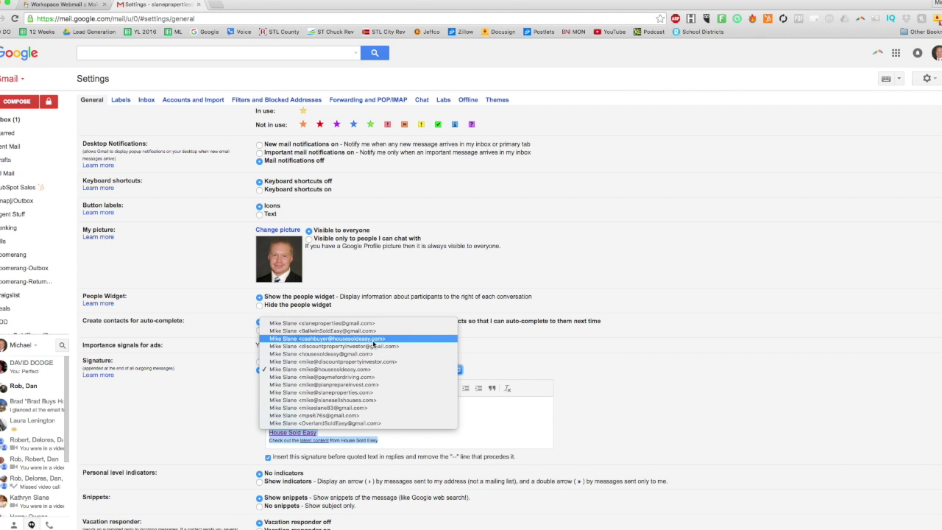
{"action": "left_click", "coordinate": [374, 341]}
{"action": "right_click", "coordinate": [309, 406]}
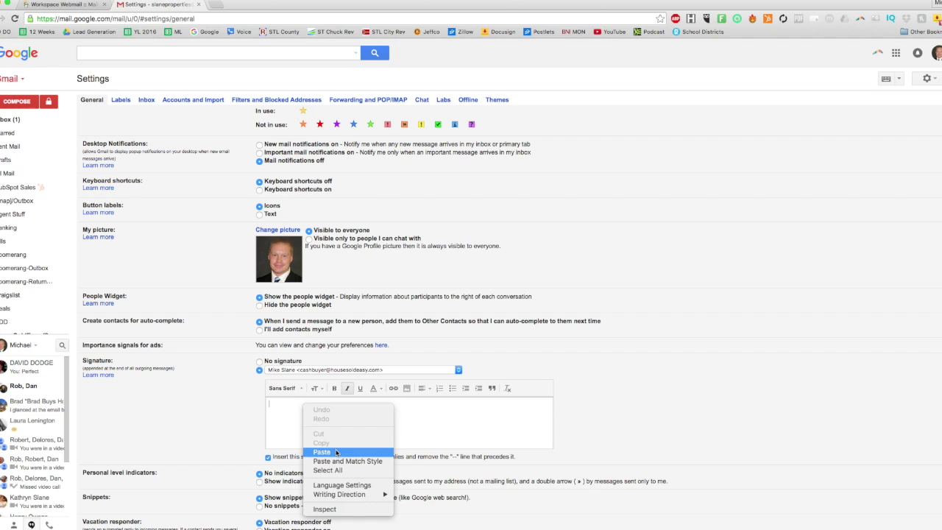
{"action": "left_click", "coordinate": [338, 452]}
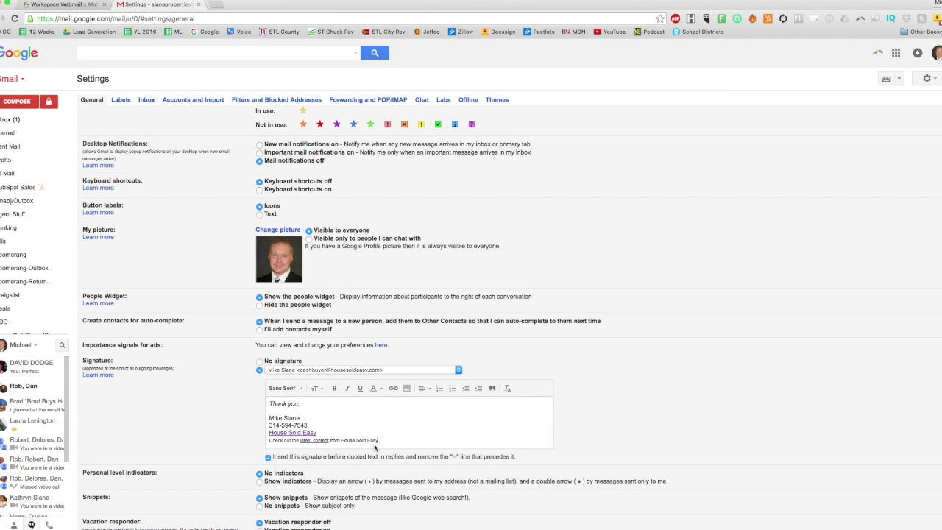
{"action": "scroll", "coordinate": [456, 425], "scroll_direction": "down", "scroll_amount": 4}
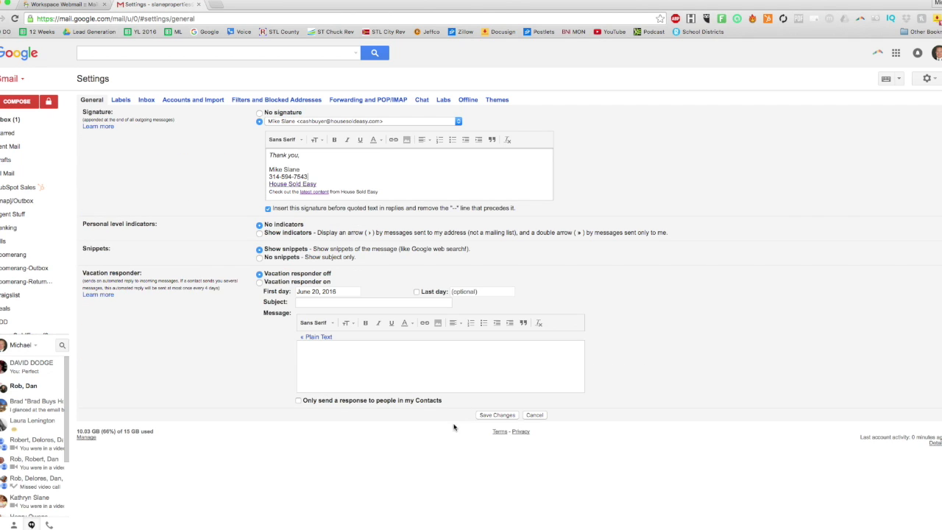
- Save the signature and send 'TEST FROM CASH BUYER' from the cash-buyer address to a suggested contact
{"action": "left_click", "coordinate": [505, 416]}
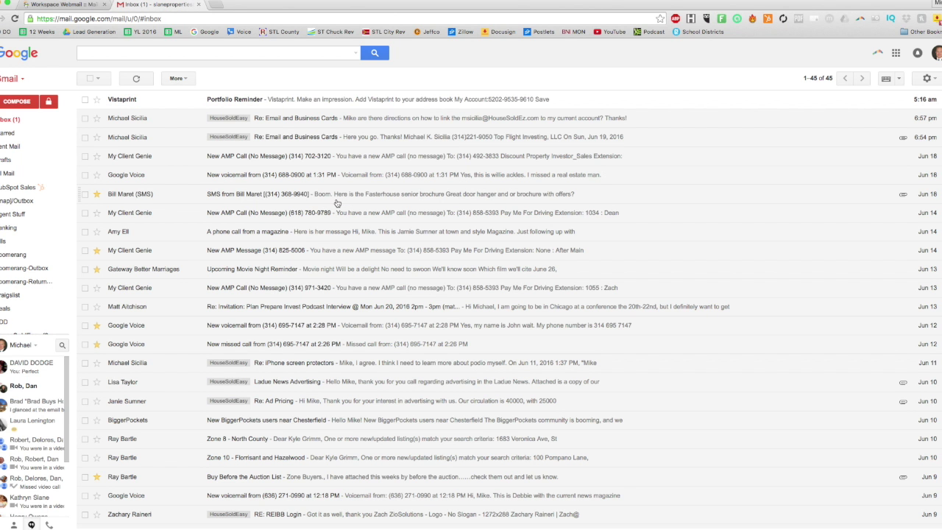
{"action": "left_click", "coordinate": [926, 81]}
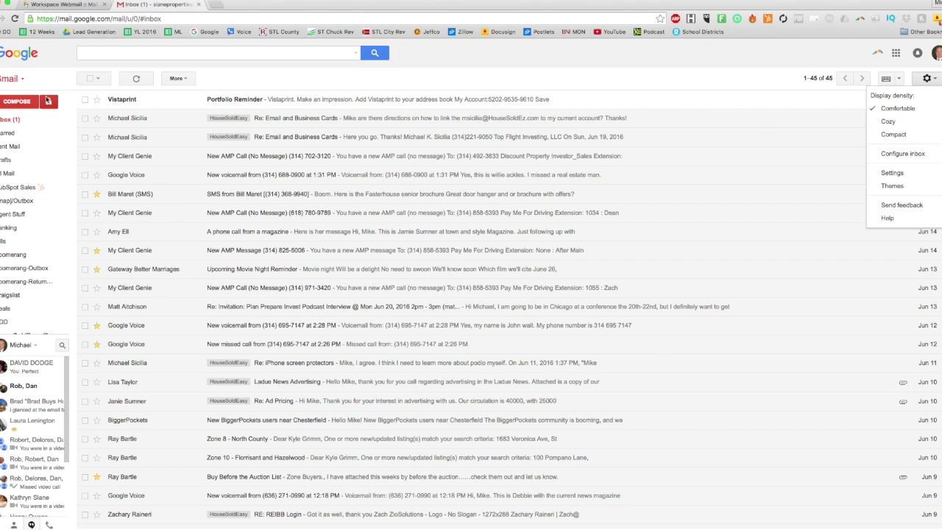
{"action": "left_click", "coordinate": [29, 101]}
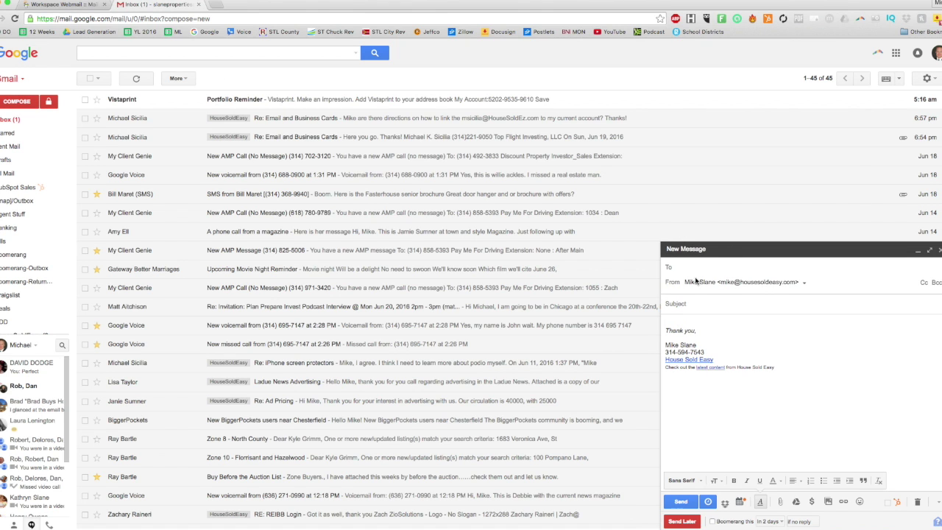
{"action": "left_click", "coordinate": [805, 284]}
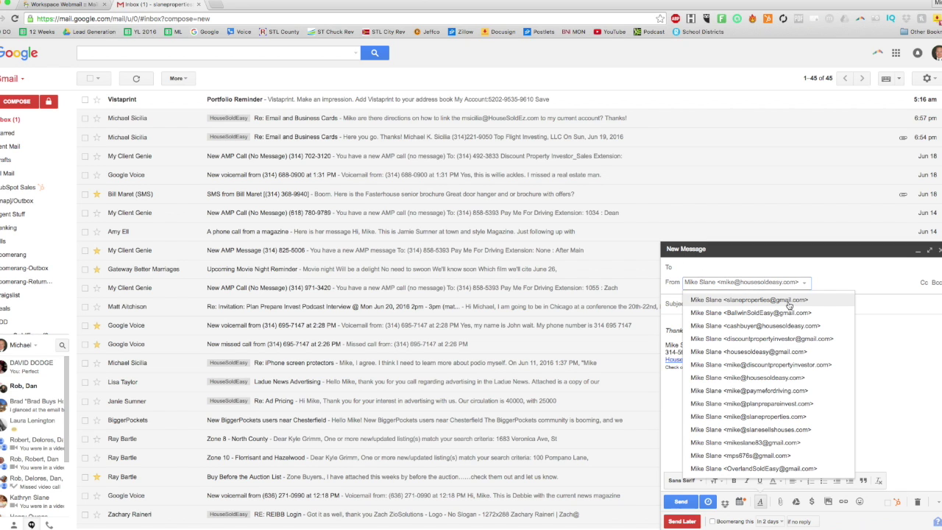
{"action": "left_click", "coordinate": [770, 325]}
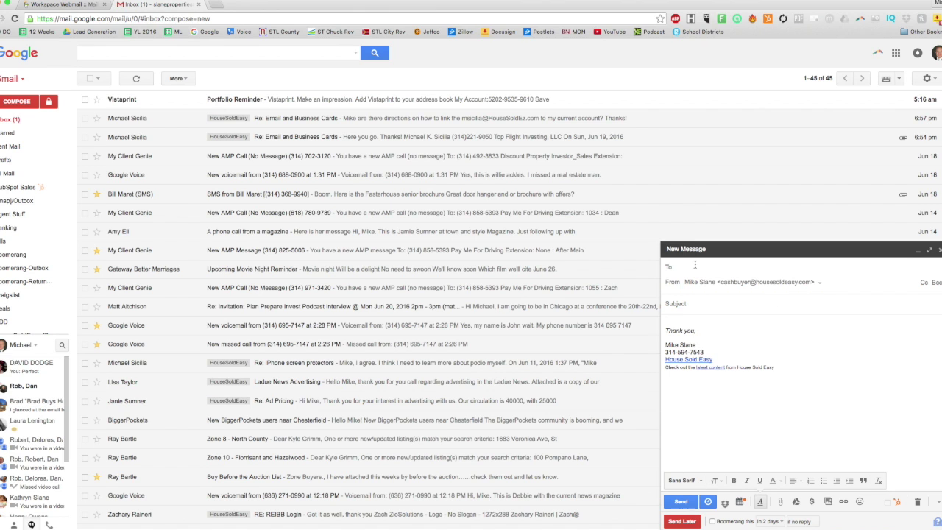
{"action": "type", "text": "Mike"}
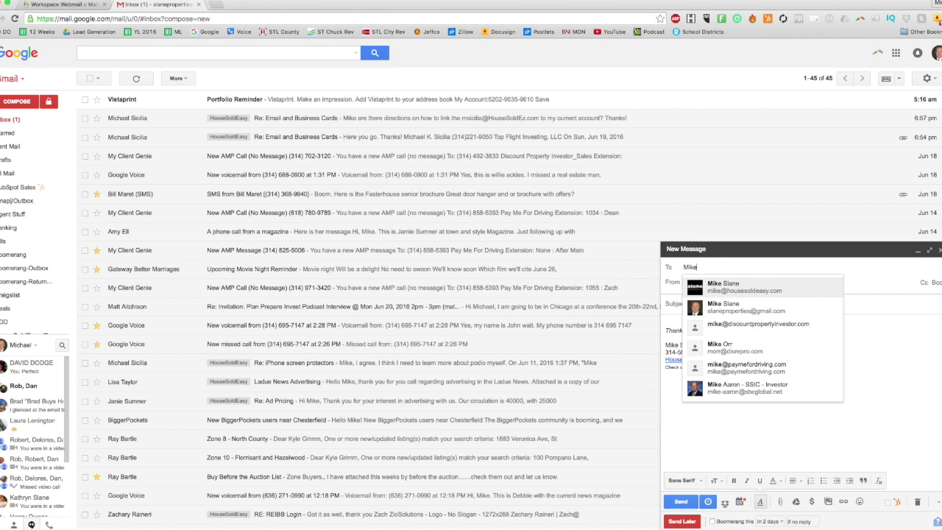
{"action": "left_click", "coordinate": [793, 291]}
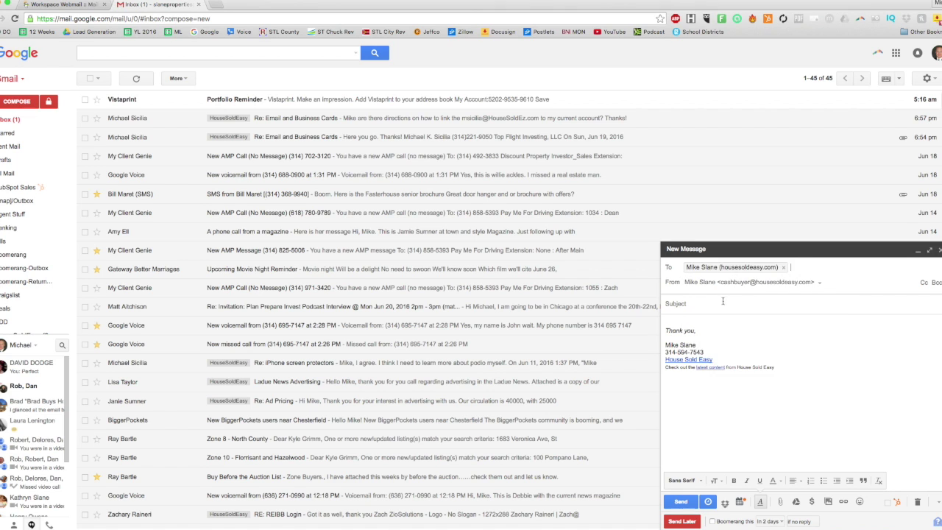
{"action": "type", "text": "TEST FROM CASH BUYER"}
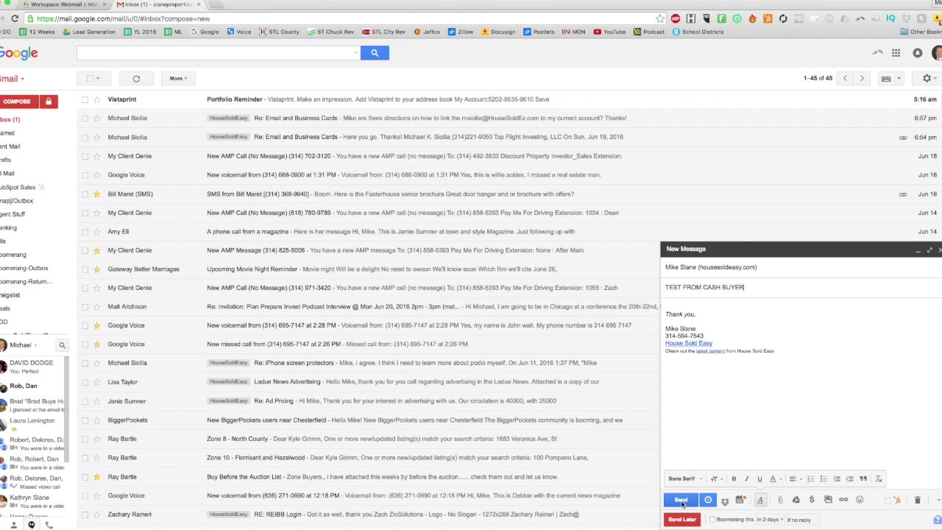
{"action": "left_click", "coordinate": [680, 500]}
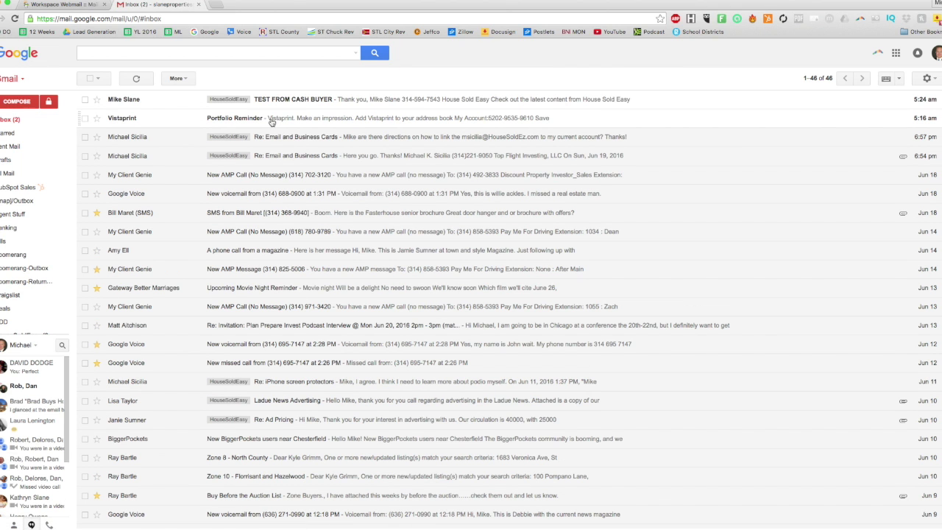
- Check that TEST FROM CASH BUYER came from the cash-buyer address, then send a 'Test Reply'
{"action": "left_click", "coordinate": [294, 100]}
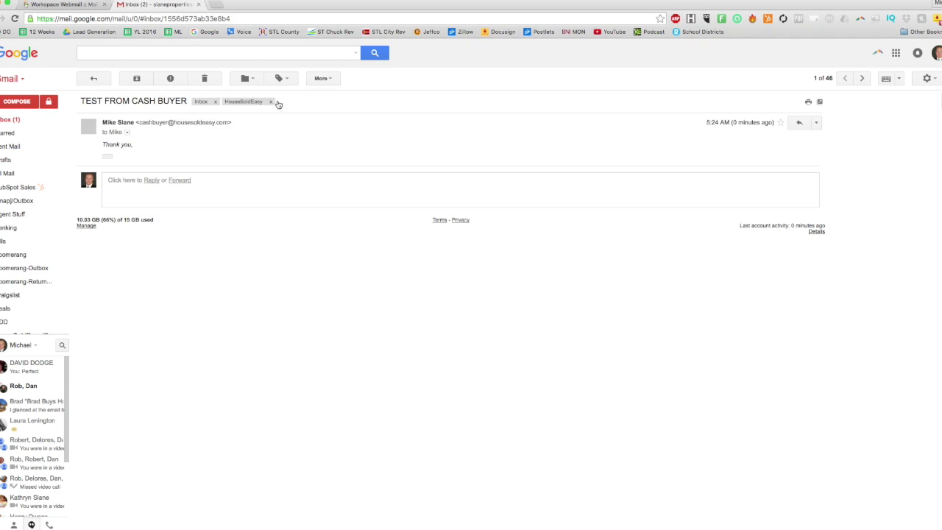
{"action": "left_click", "coordinate": [128, 134]}
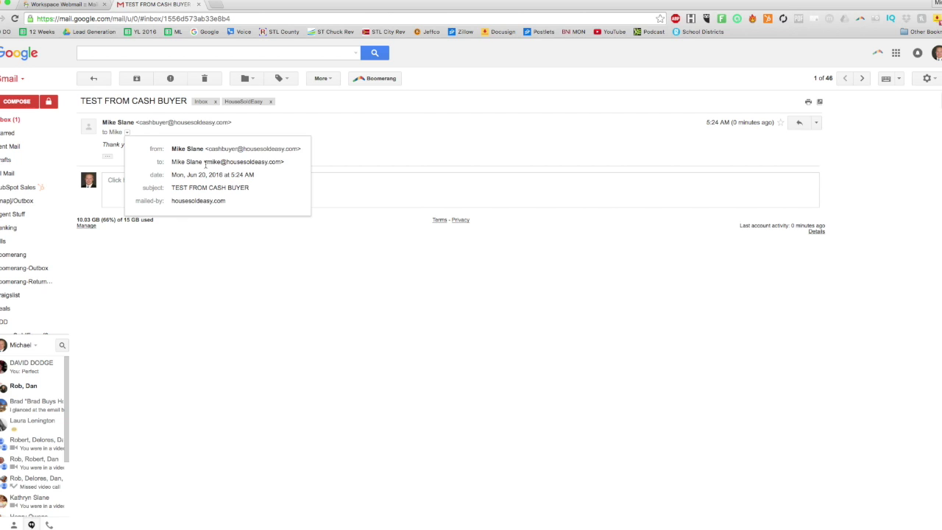
{"action": "left_click", "coordinate": [383, 156]}
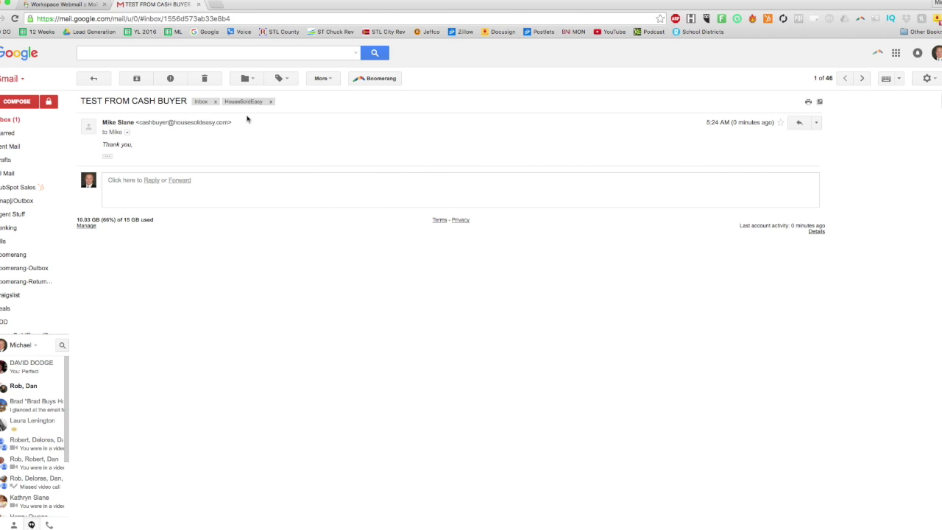
{"action": "left_click", "coordinate": [802, 127]}
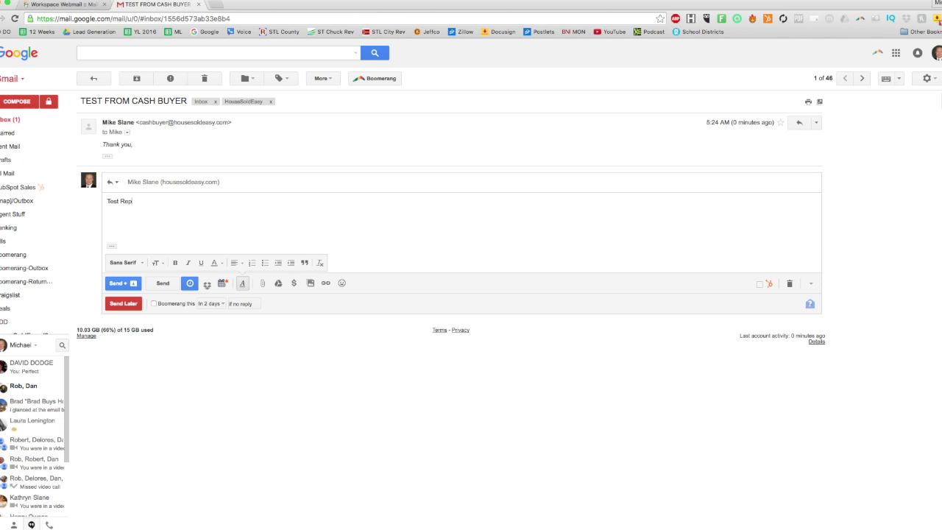
{"action": "left_click", "coordinate": [120, 284]}
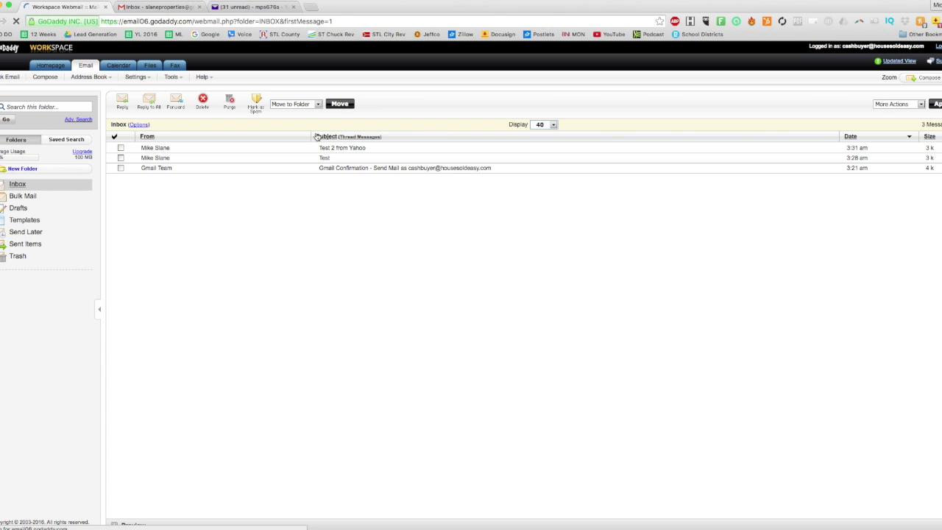
- Reload the GoDaddy webmail inbox to show its three messages, including 'Test 2 from Yahoo'
{"action": "left_click", "coordinate": [163, 8]}
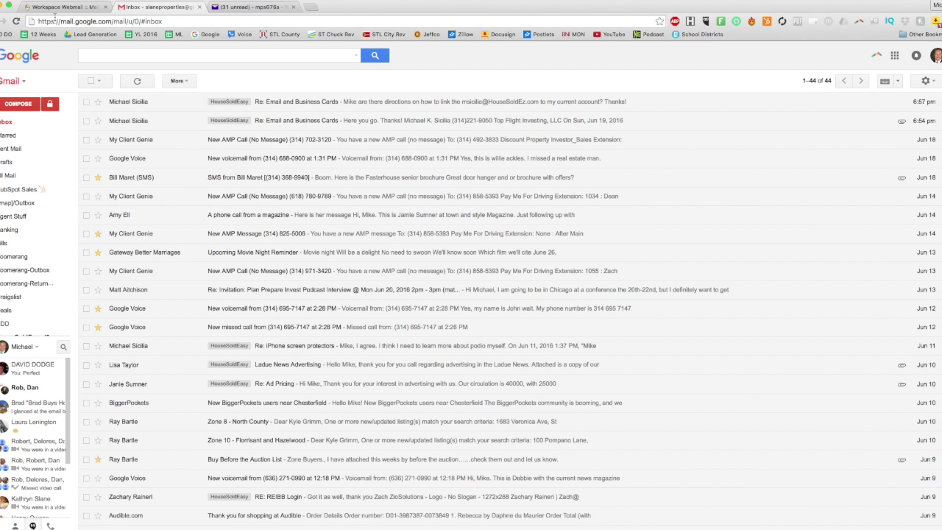
{"action": "left_click", "coordinate": [87, 9]}
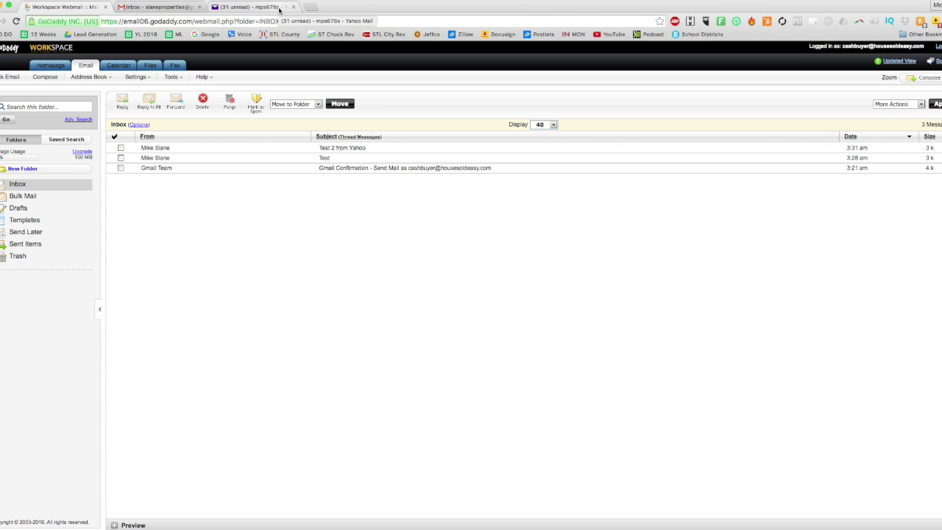
{"action": "left_click", "coordinate": [177, 7]}
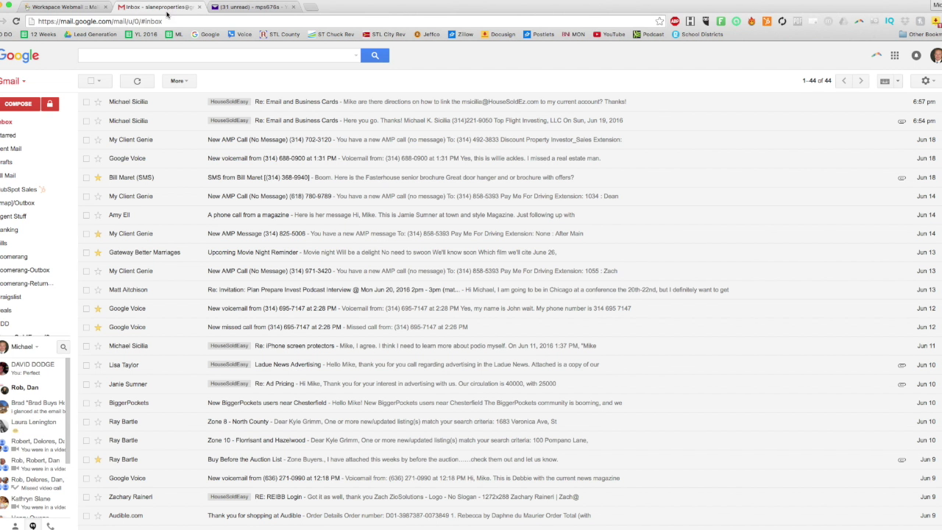
{"action": "left_click", "coordinate": [71, 10]}
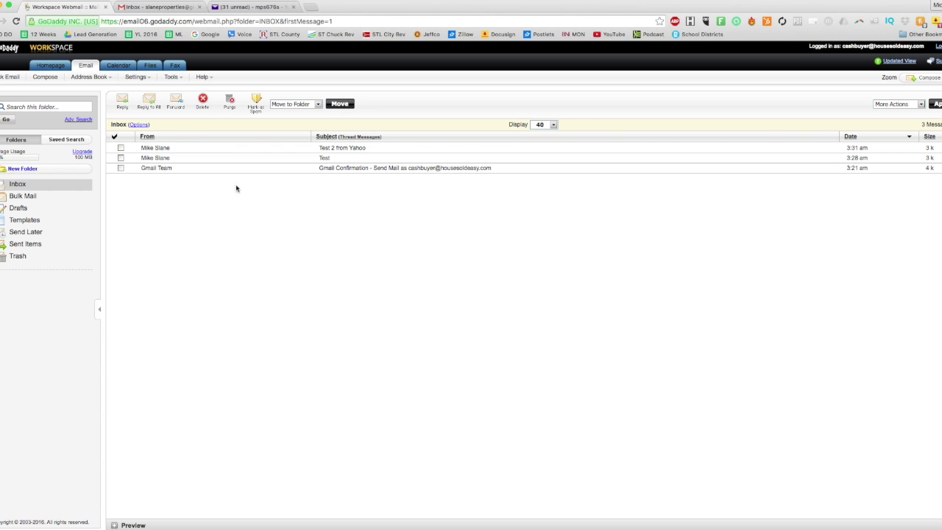
- Open the cashbuyer account's Edit settings in GoDaddy Workspace Control Center
{"action": "mouse_move", "coordinate": [438, 524]}
{"action": "right_click", "coordinate": [309, 519]}
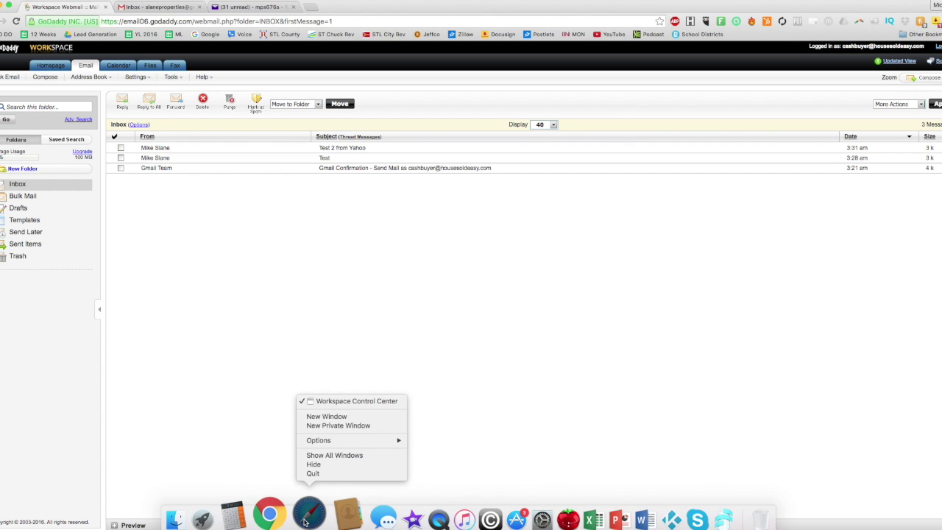
{"action": "left_click", "coordinate": [338, 400]}
{"action": "left_click", "coordinate": [333, 410]}
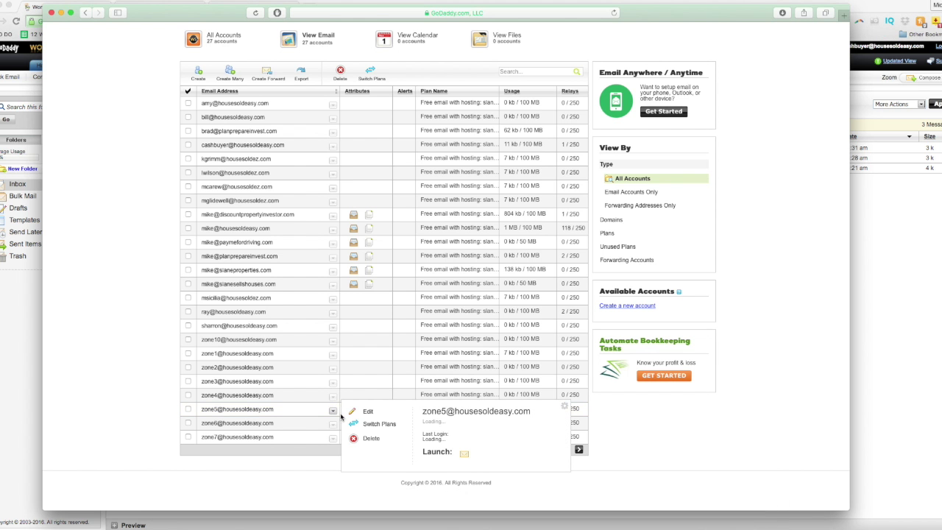
{"action": "mouse_move", "coordinate": [225, 219]}
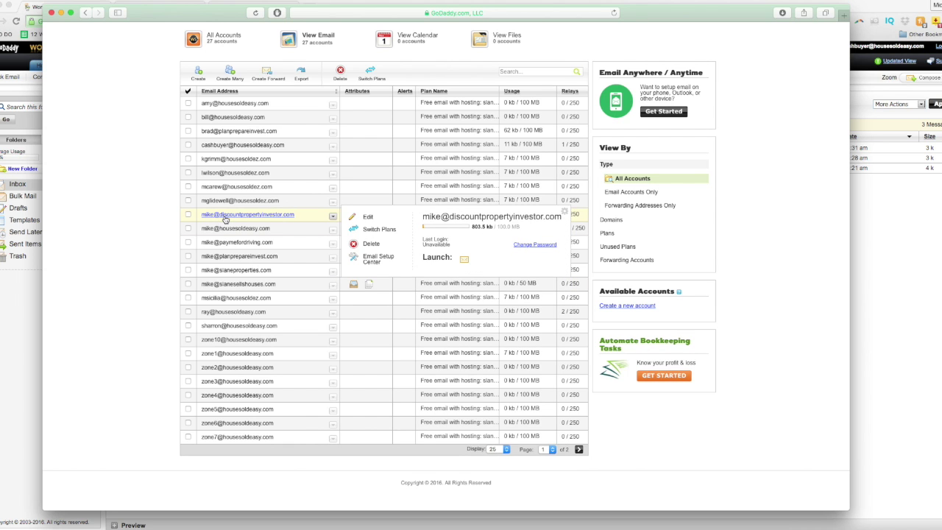
{"action": "mouse_move", "coordinate": [240, 147]}
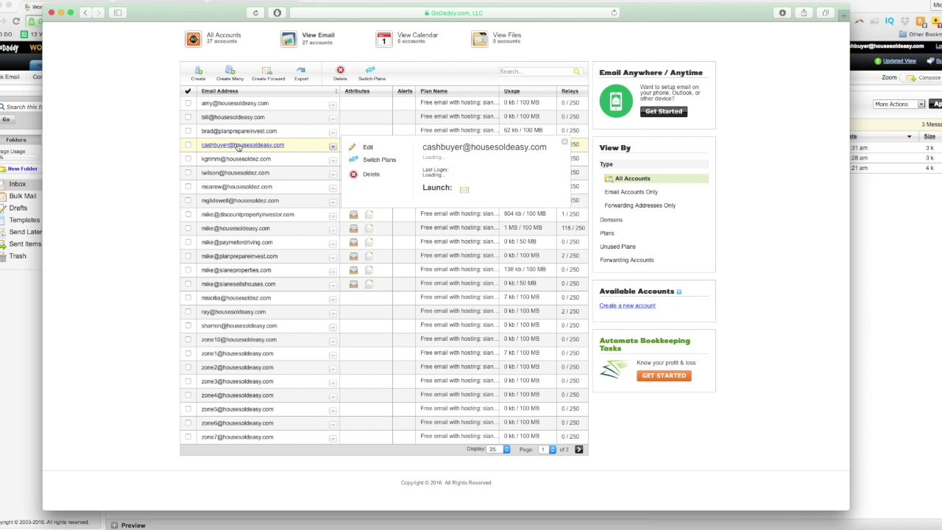
{"action": "left_click", "coordinate": [370, 149]}
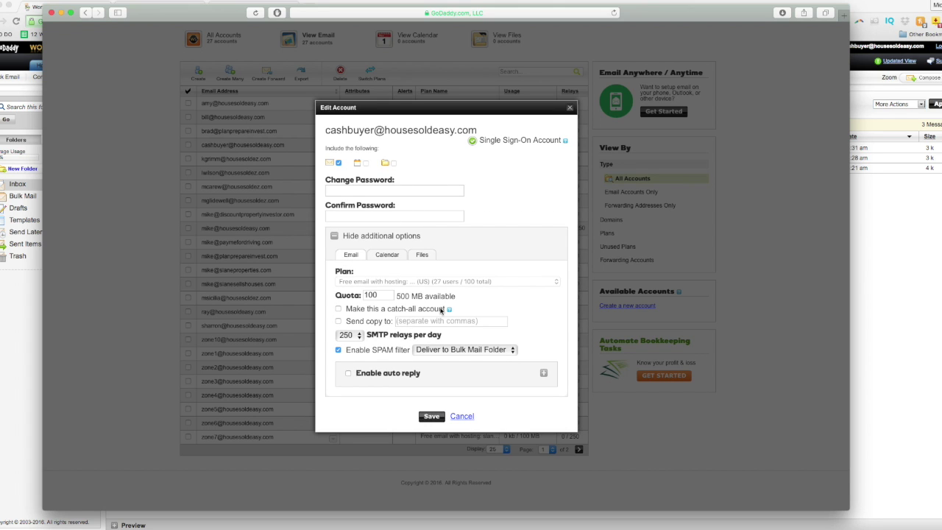
- Enable 'Send copy to' with the owner's Gmail address and save the account settings
{"action": "left_click", "coordinate": [338, 322]}
{"action": "left_click", "coordinate": [450, 322]}
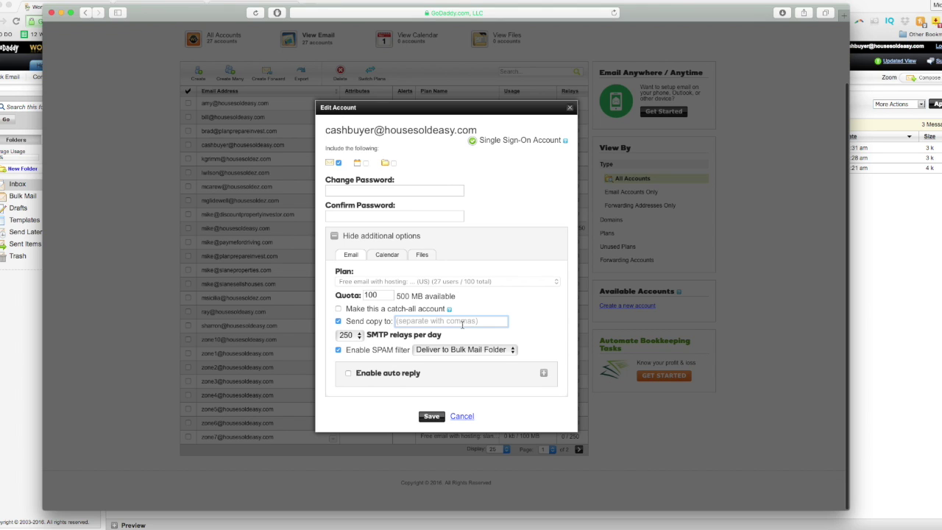
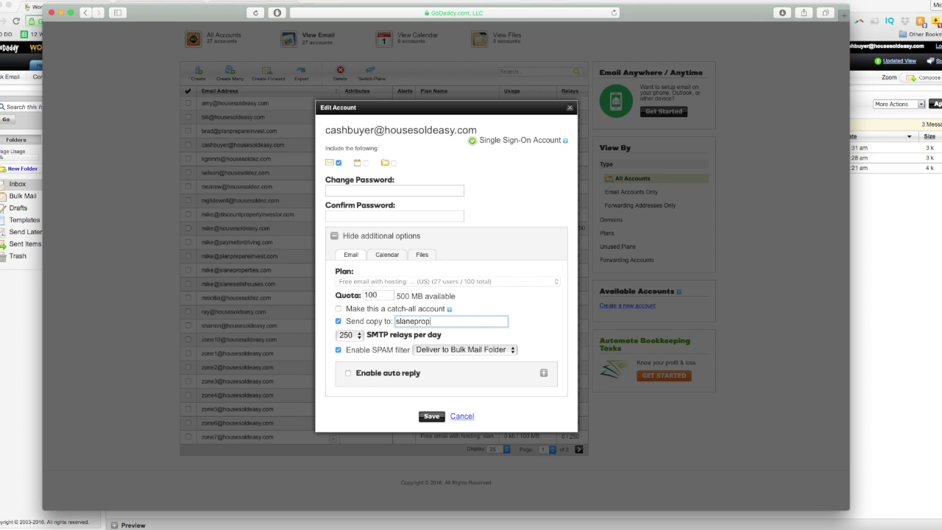
{"action": "left_click", "coordinate": [431, 323]}
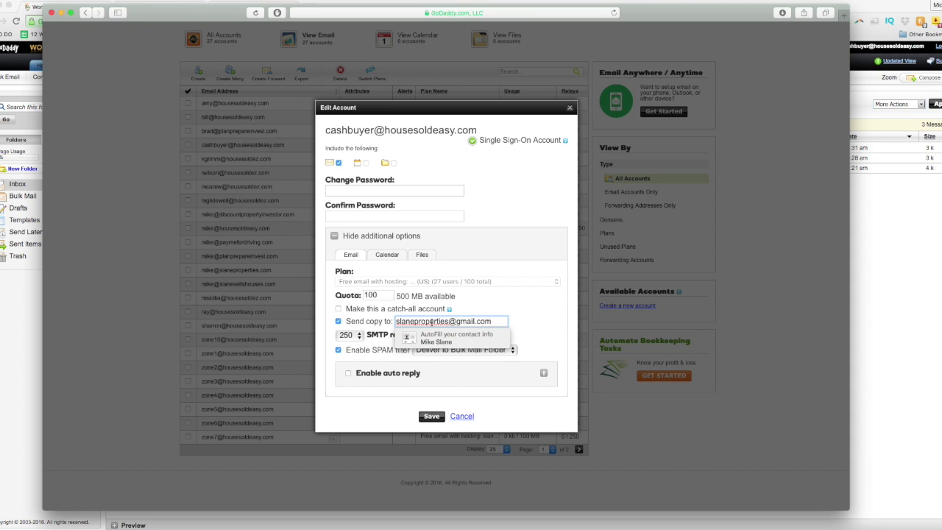
{"action": "left_click", "coordinate": [433, 418]}
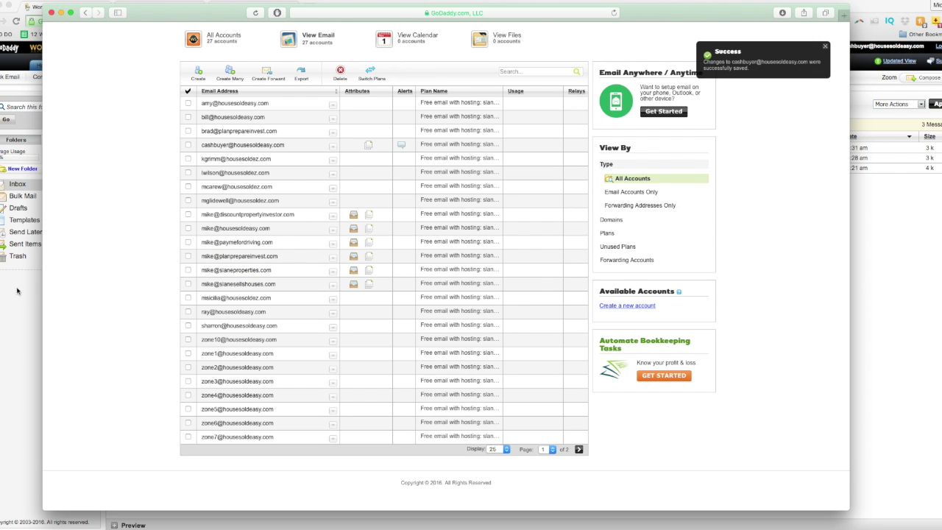
{"action": "left_click", "coordinate": [18, 291]}
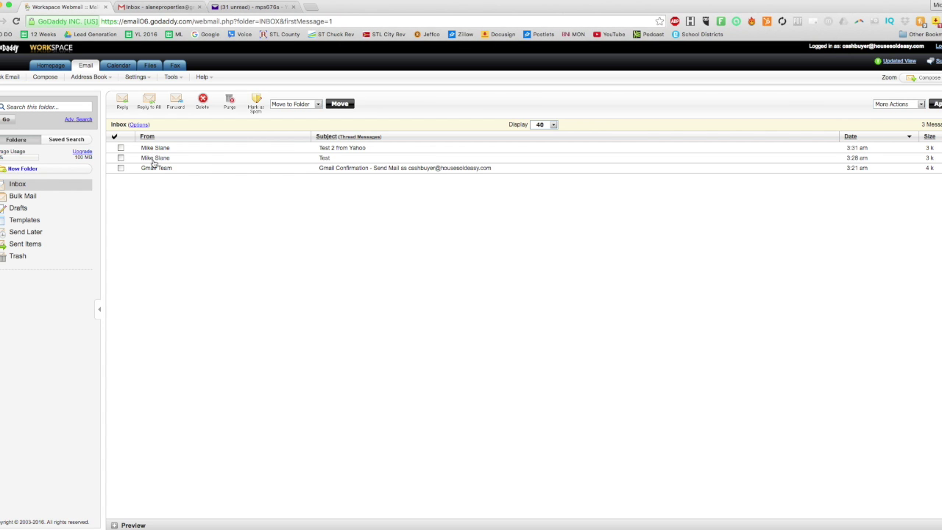
- Start a new Yahoo Mail message addressed to the cash-buyer address
{"action": "left_click", "coordinate": [251, 6]}
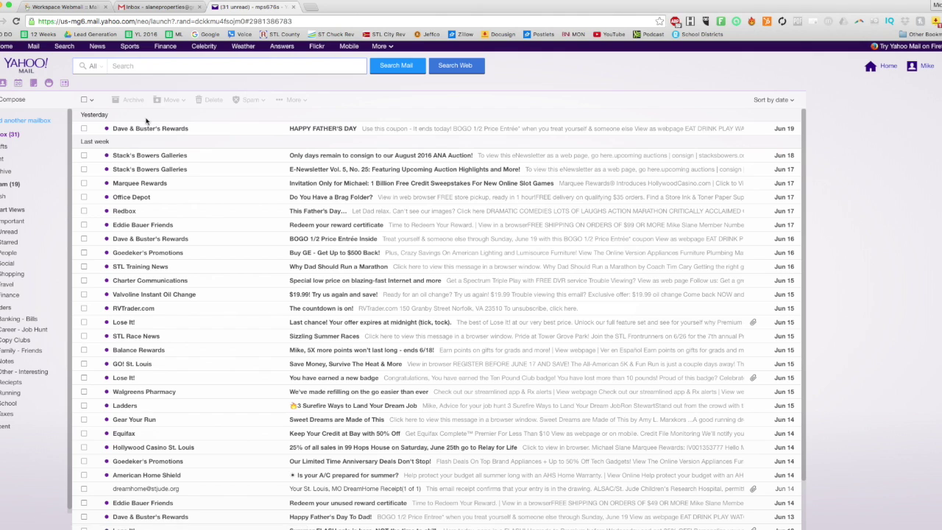
{"action": "left_click", "coordinate": [5, 99]}
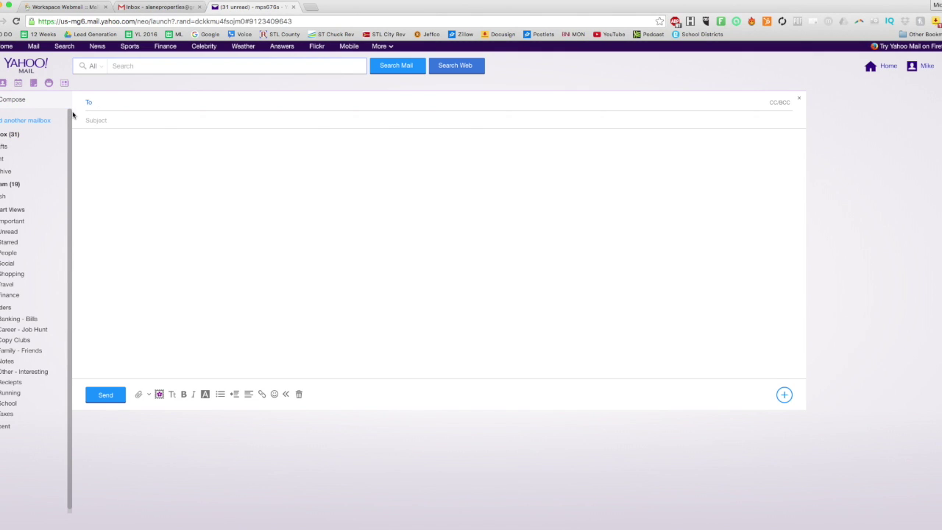
{"action": "type", "text": "ca"}
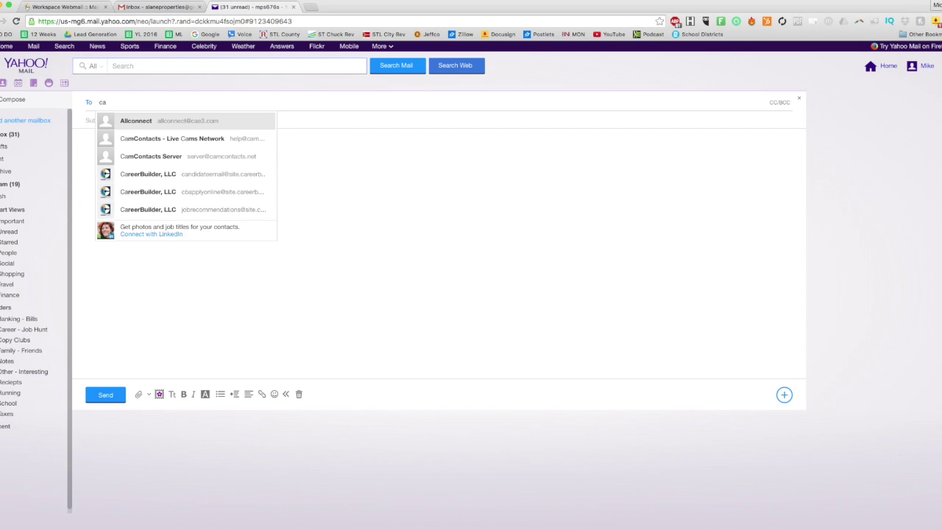
{"action": "key", "text": "BackSpace"}
{"action": "key", "text": "BackSpace"}
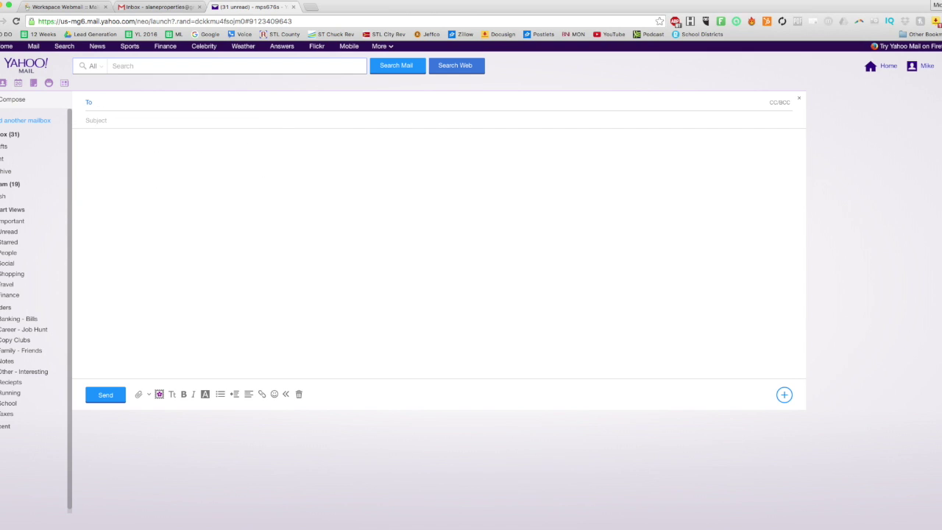
{"action": "key", "text": "super+v"}
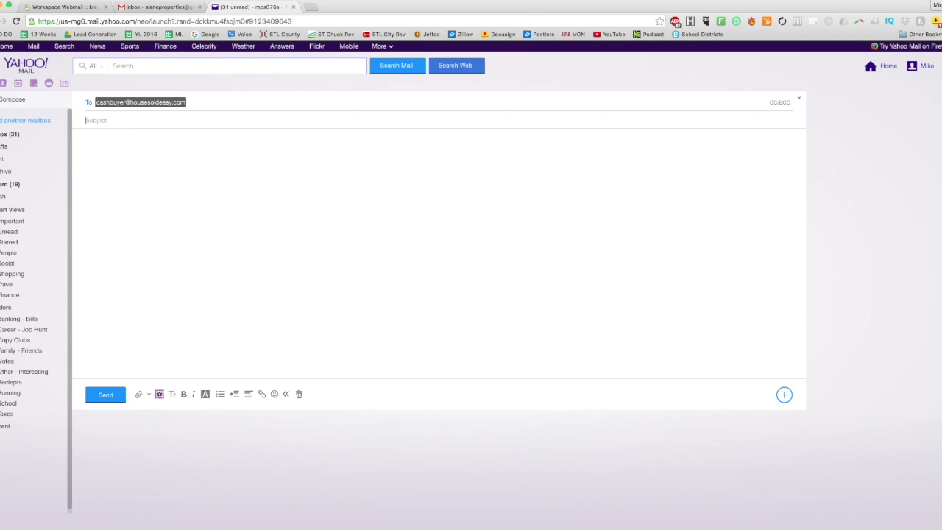
- Use 'Test3 added forward' as subject and body, send it, and view the Sent folder
{"action": "left_click", "coordinate": [96, 120]}
{"action": "type", "text": "Test3 added forward"}
{"action": "key", "text": "Tab"}
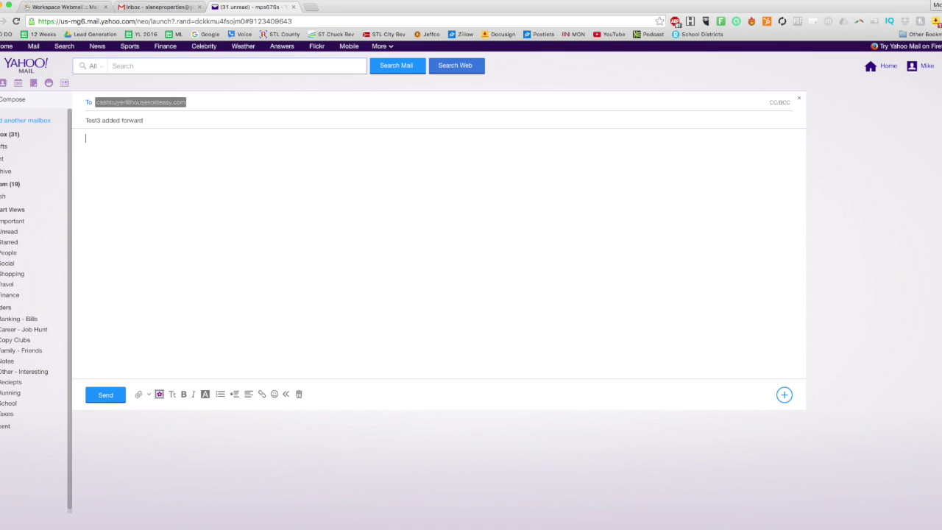
{"action": "type", "text": "Test 3 added forward"}
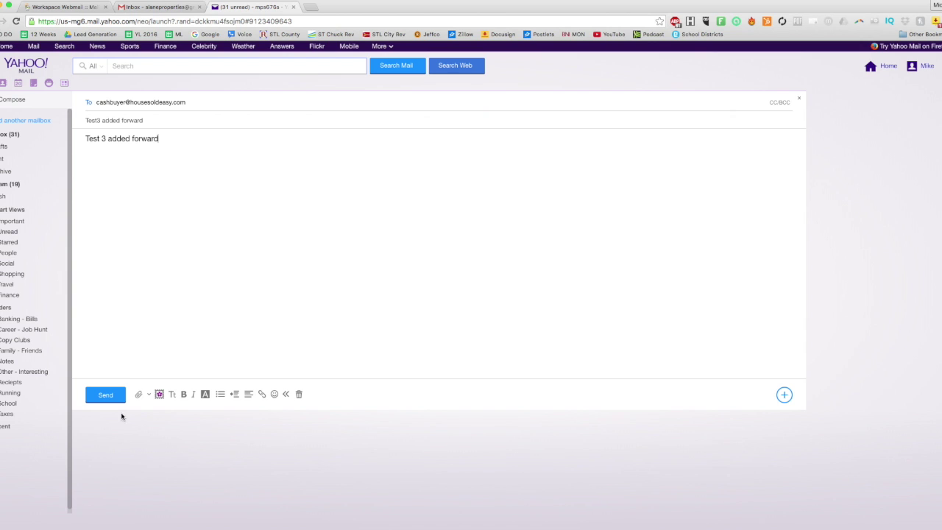
{"action": "left_click", "coordinate": [107, 395]}
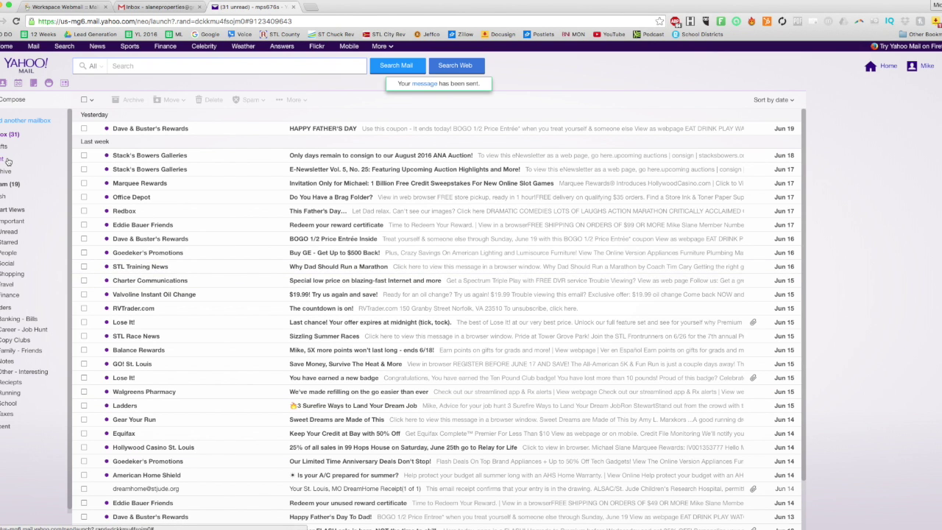
{"action": "left_click", "coordinate": [62, 163]}
- Refresh the GoDaddy webmail inbox and open the arrived 'Test3 added forward' message
{"action": "left_click", "coordinate": [204, 131]}
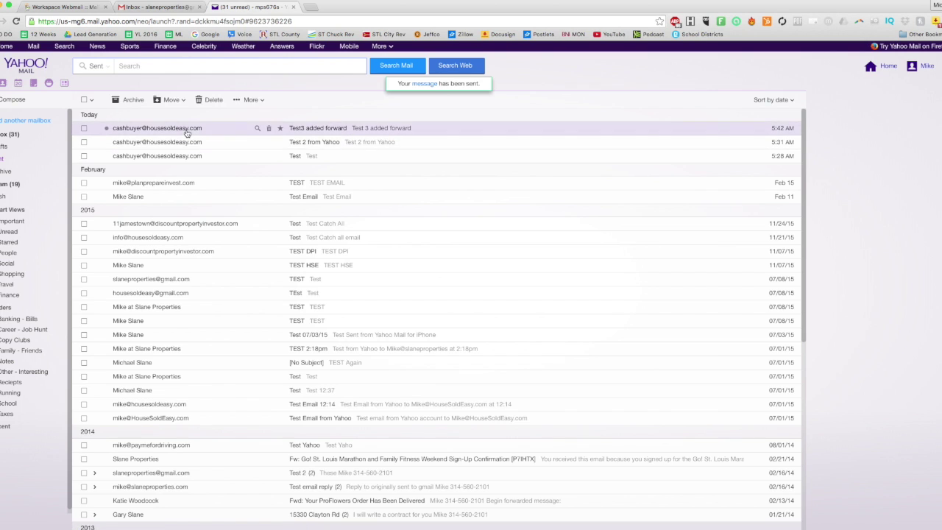
{"action": "left_click", "coordinate": [82, 8]}
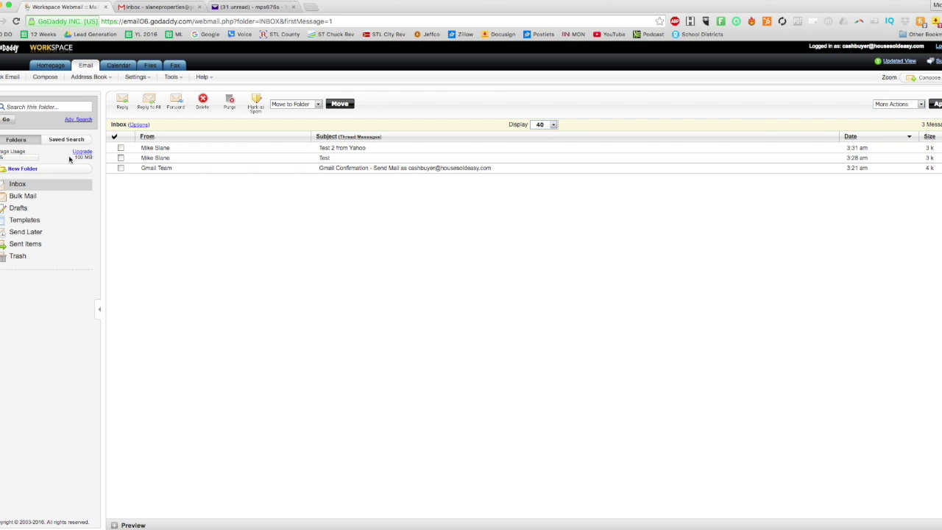
{"action": "left_click", "coordinate": [6, 78]}
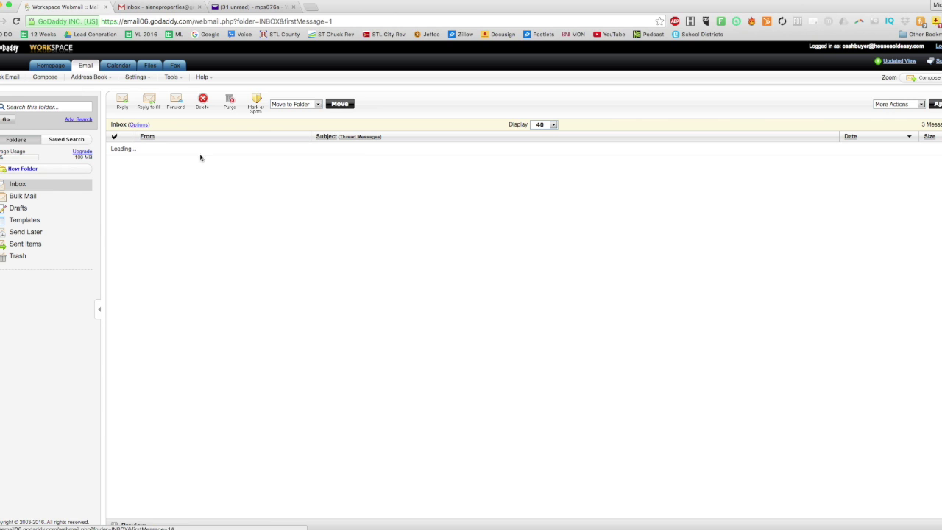
{"action": "left_click", "coordinate": [364, 149]}
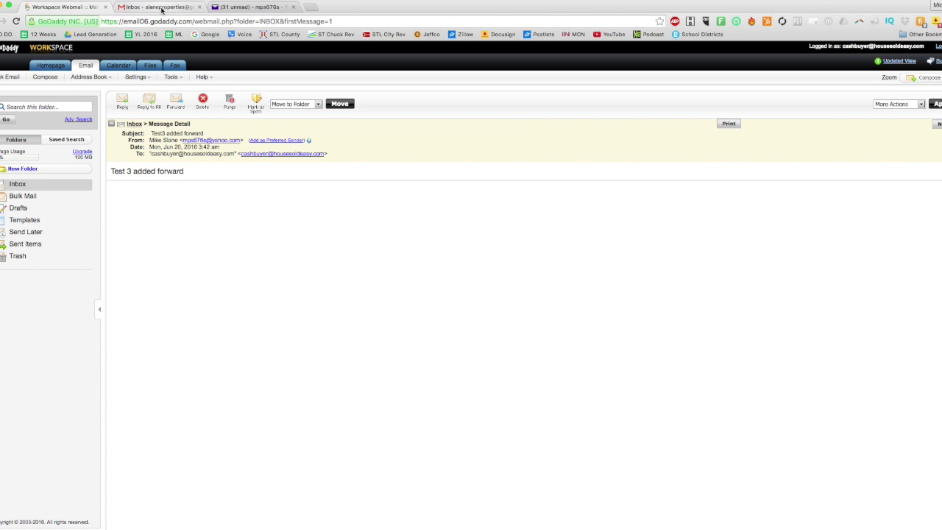
- Reload the Gmail inbox twice, checking GoDaddy webmail in between, to look for the forwarded copy
{"action": "left_click", "coordinate": [161, 8]}
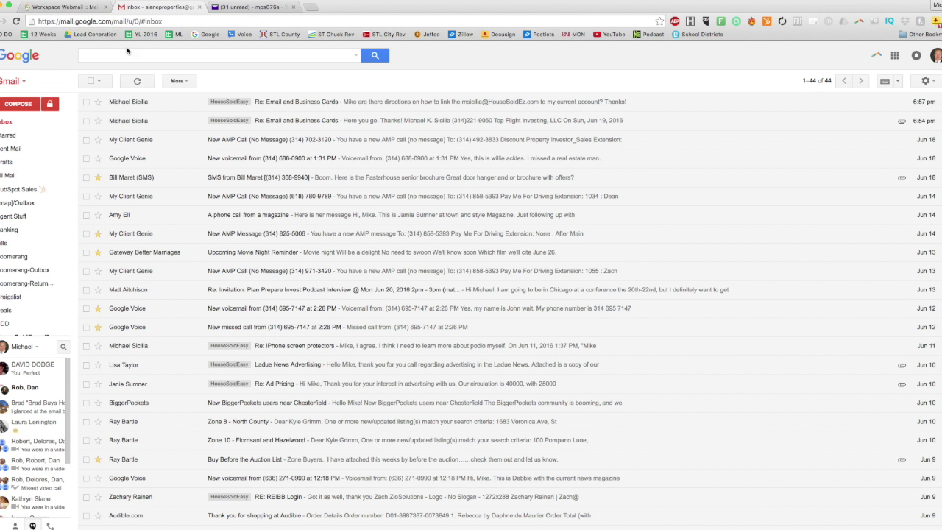
{"action": "left_click", "coordinate": [6, 122]}
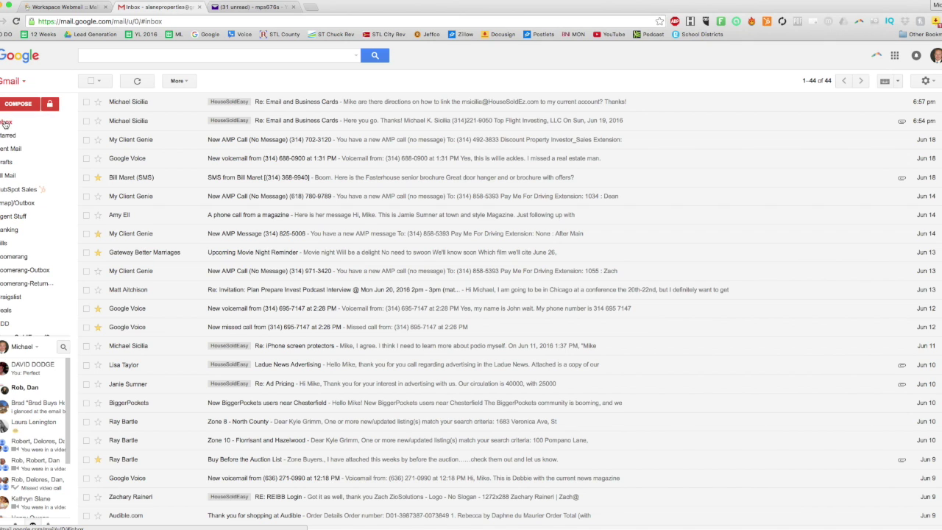
{"action": "left_click", "coordinate": [64, 9]}
{"action": "left_click", "coordinate": [33, 185]}
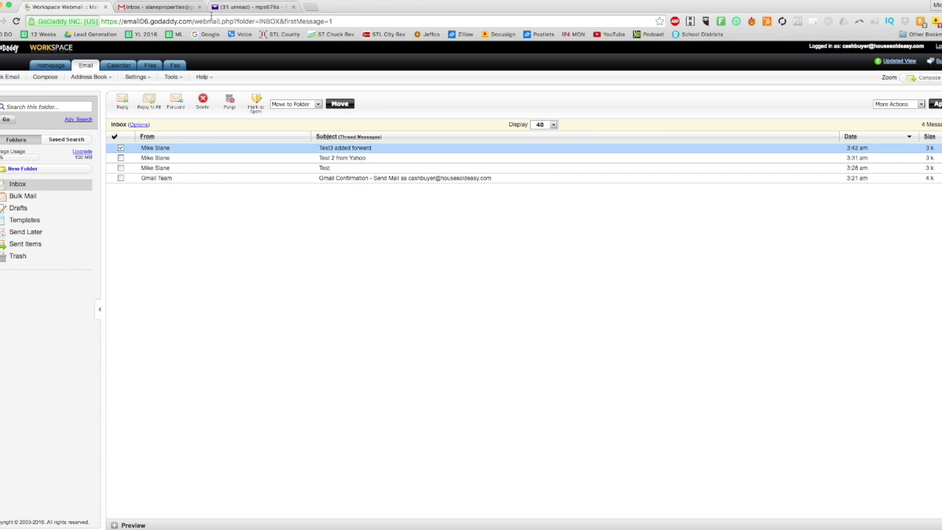
{"action": "left_click", "coordinate": [159, 7]}
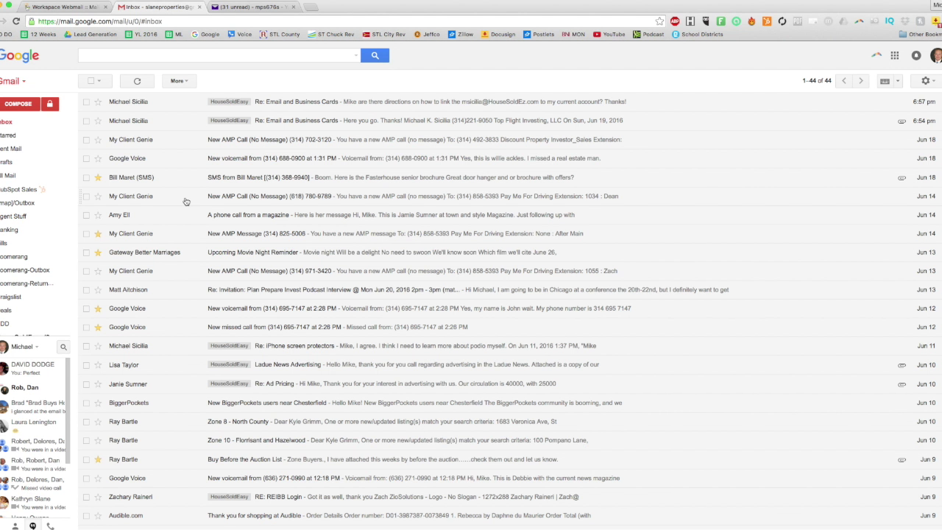
{"action": "left_click", "coordinate": [3, 127]}
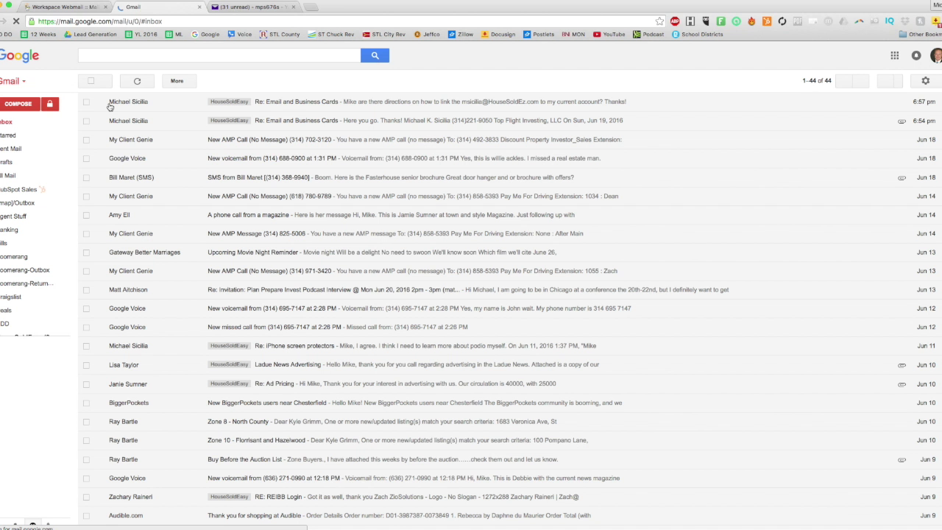
{"action": "left_click", "coordinate": [226, 9]}
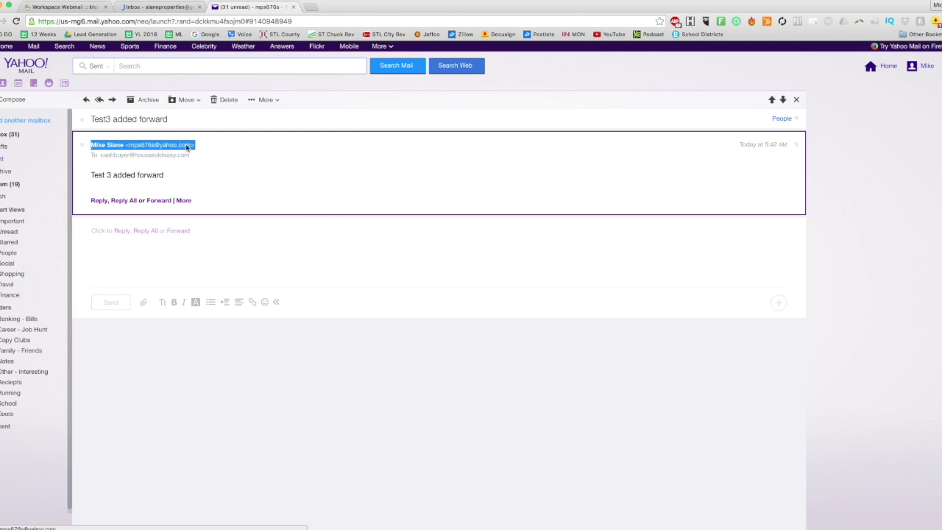
- Send a 'Test 4' message from Yahoo to the cash-buyer address and check it reached Gmail
{"action": "key", "text": "n"}
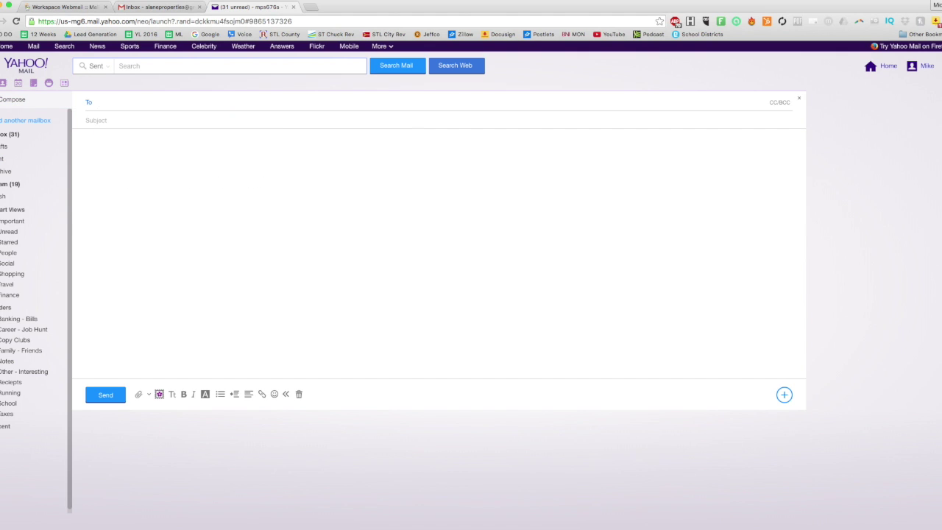
{"action": "key", "text": "super+v"}
{"action": "key", "text": "Tab"}
{"action": "type", "text": "Test"}
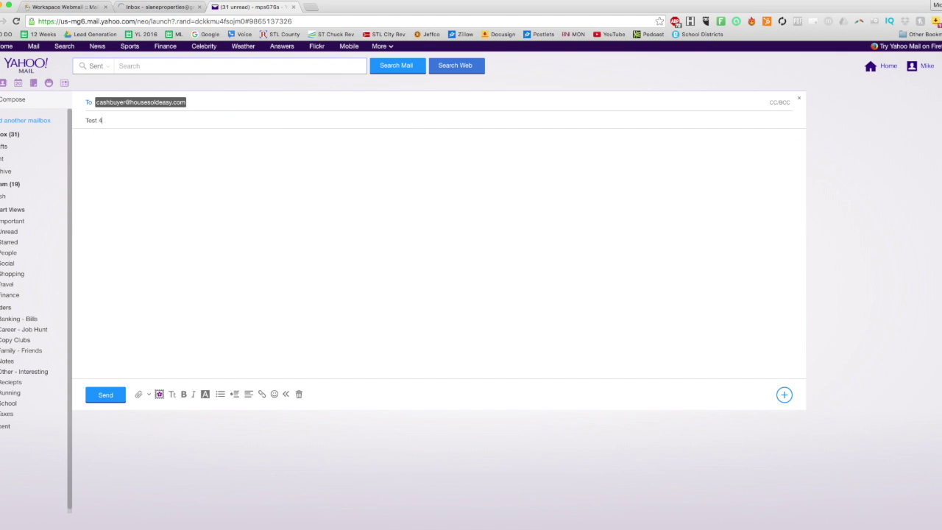
{"action": "key", "text": "Tab"}
{"action": "left_click", "coordinate": [103, 398]}
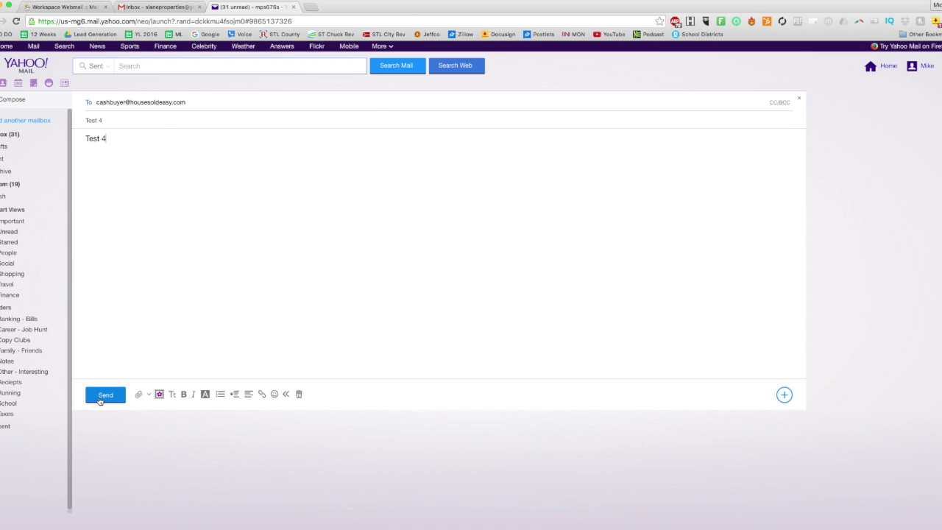
{"action": "left_click", "coordinate": [11, 158]}
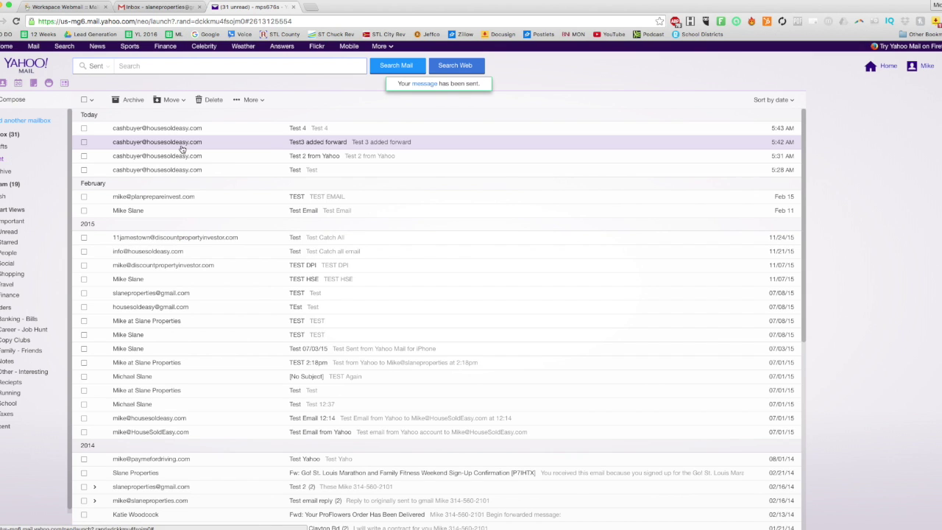
{"action": "left_click", "coordinate": [67, 6]}
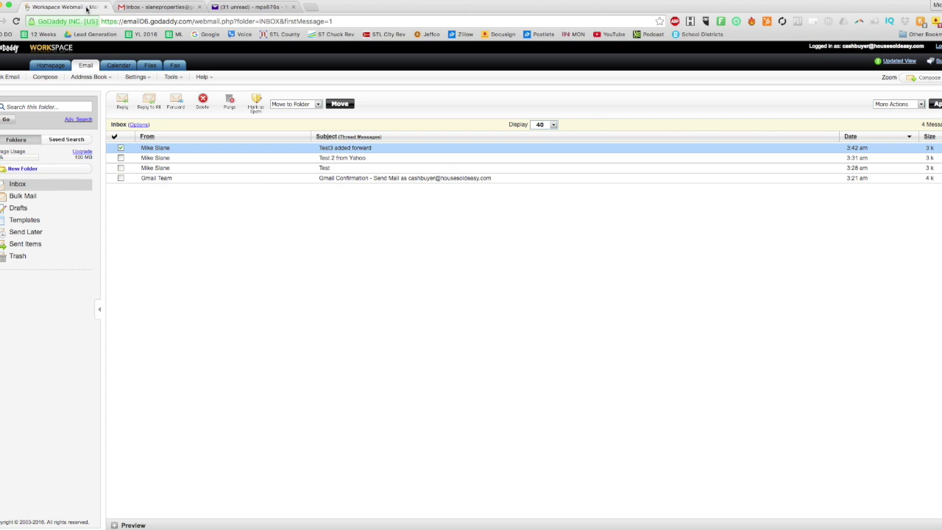
{"action": "left_click", "coordinate": [151, 7]}
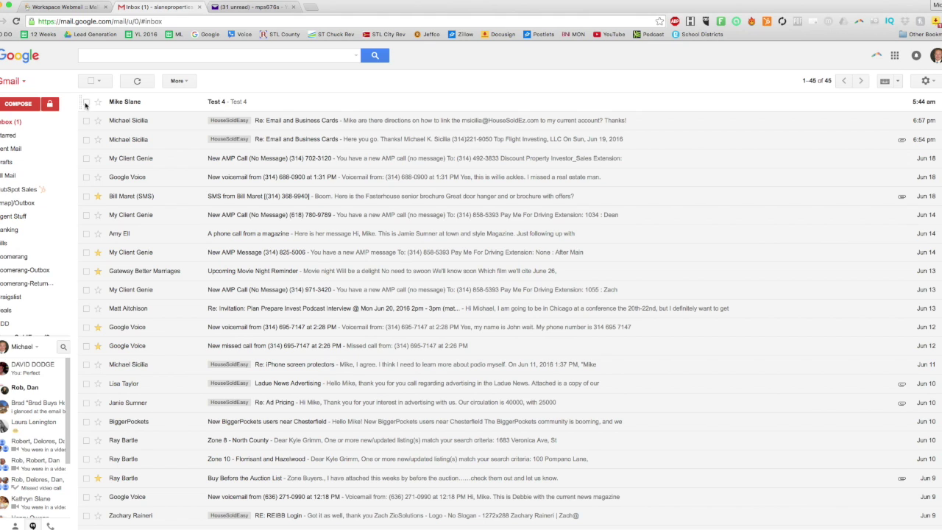
- Open the forwarded Test 4 email and check its sender and recipient details
{"action": "left_click", "coordinate": [180, 105]}
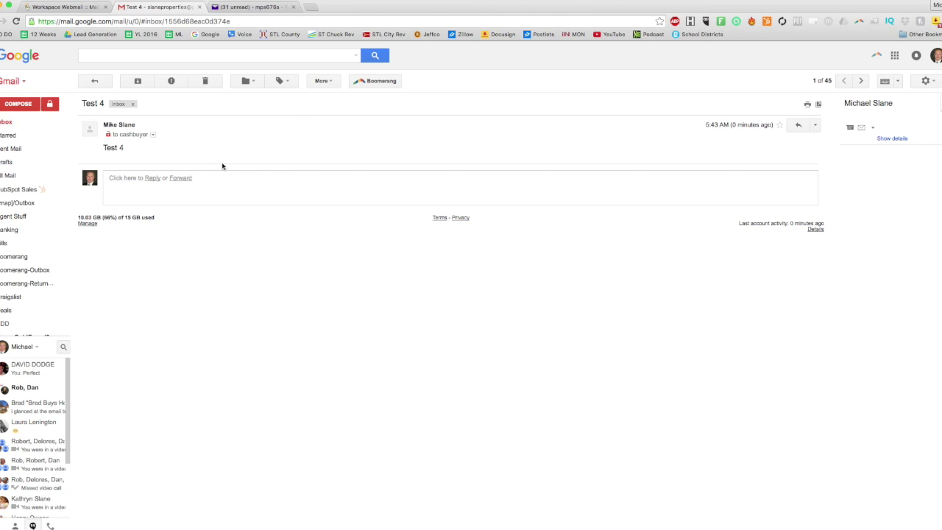
{"action": "left_click", "coordinate": [153, 135]}
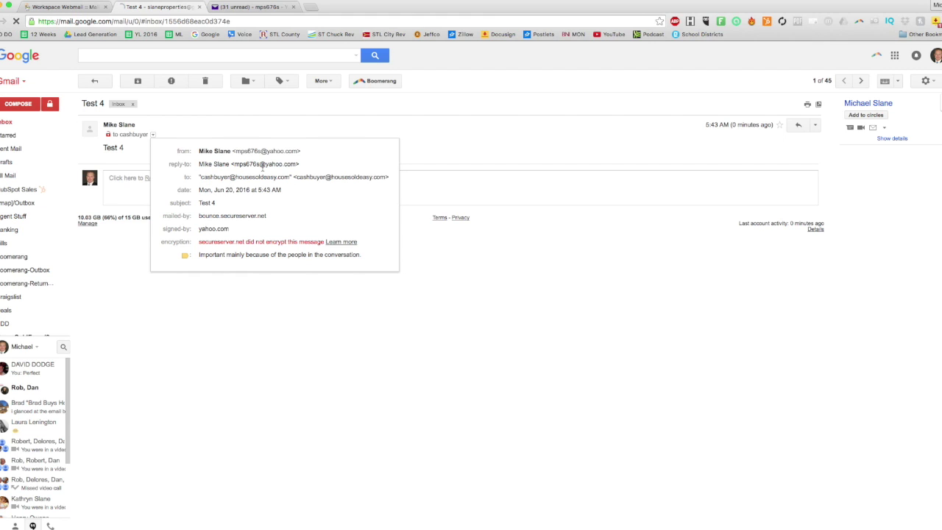
{"action": "left_click", "coordinate": [275, 137]}
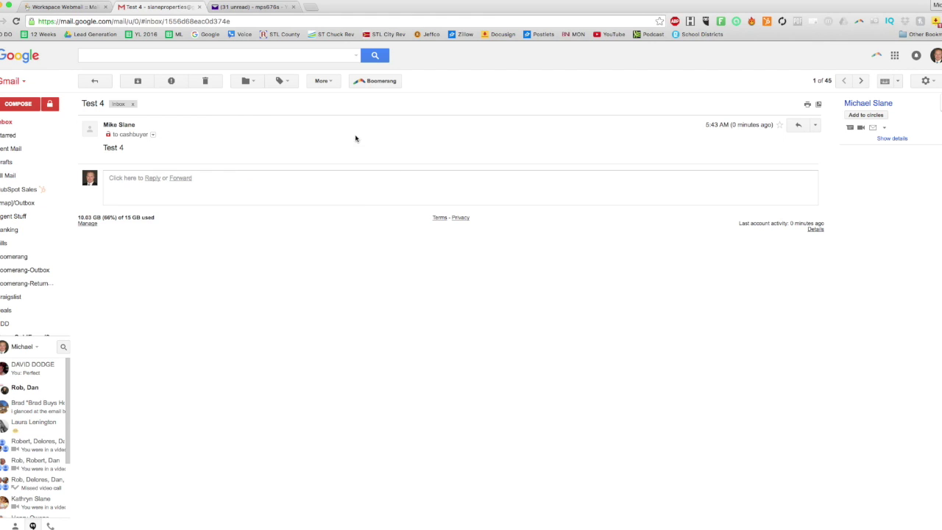
- Reply 'Test Reply' from the cash-buyer address and send it with archive
{"action": "left_click", "coordinate": [797, 124]}
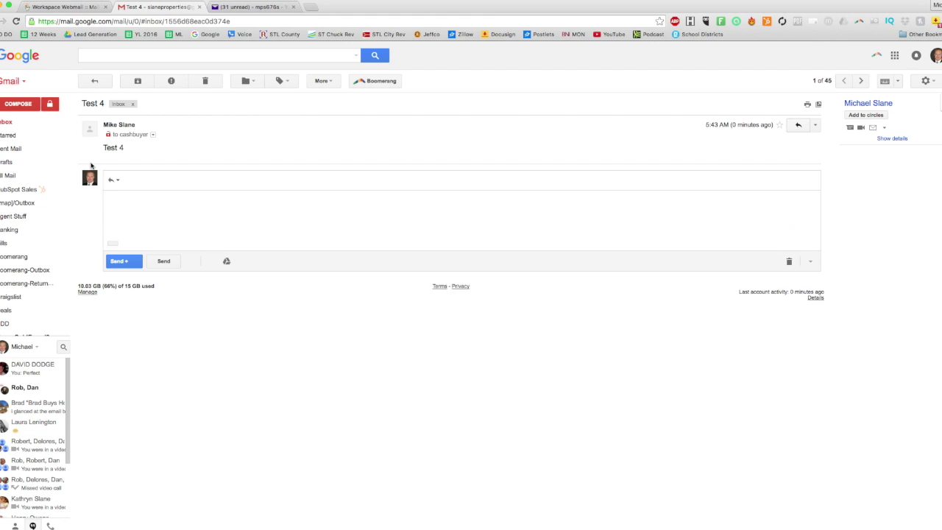
{"action": "left_click", "coordinate": [234, 181]}
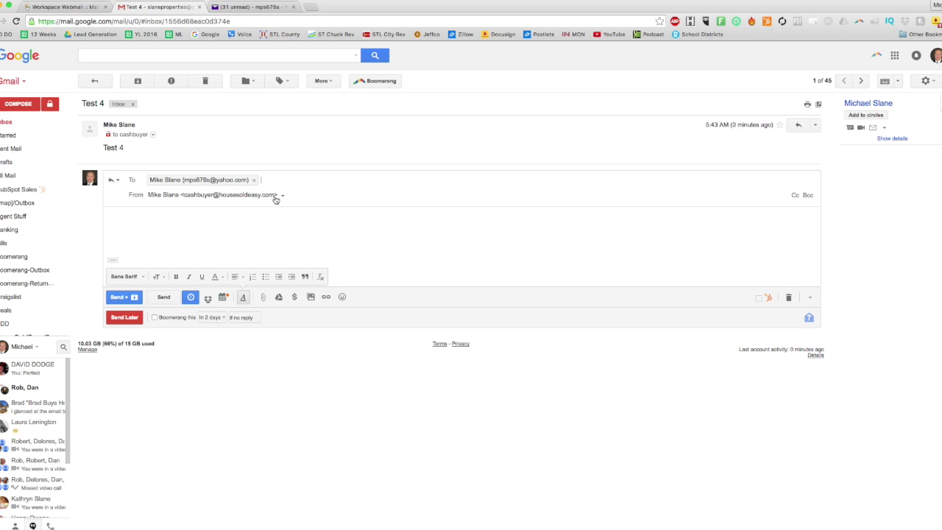
{"action": "left_click", "coordinate": [227, 219]}
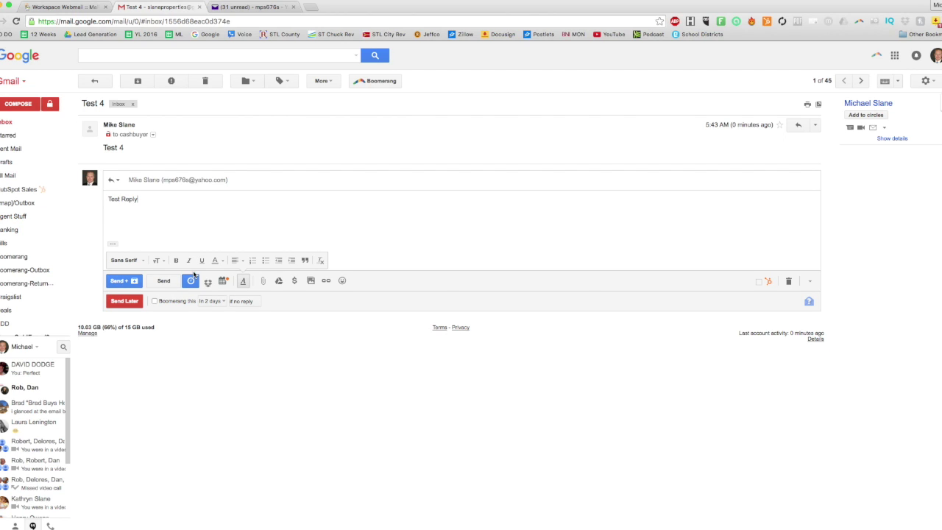
{"action": "left_click", "coordinate": [119, 281]}
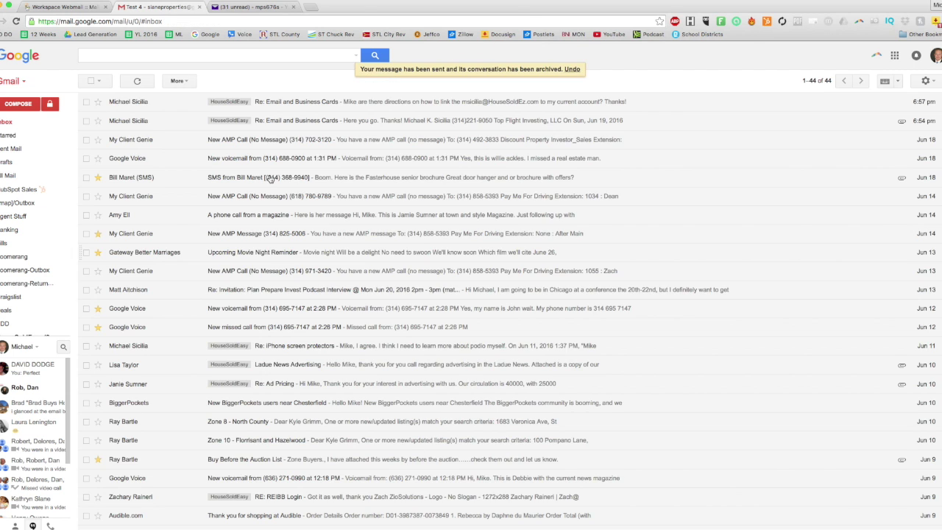
- Refresh the GoDaddy webmail inbox and open the forwarded Test 4 copy
{"action": "left_click", "coordinate": [254, 10]}
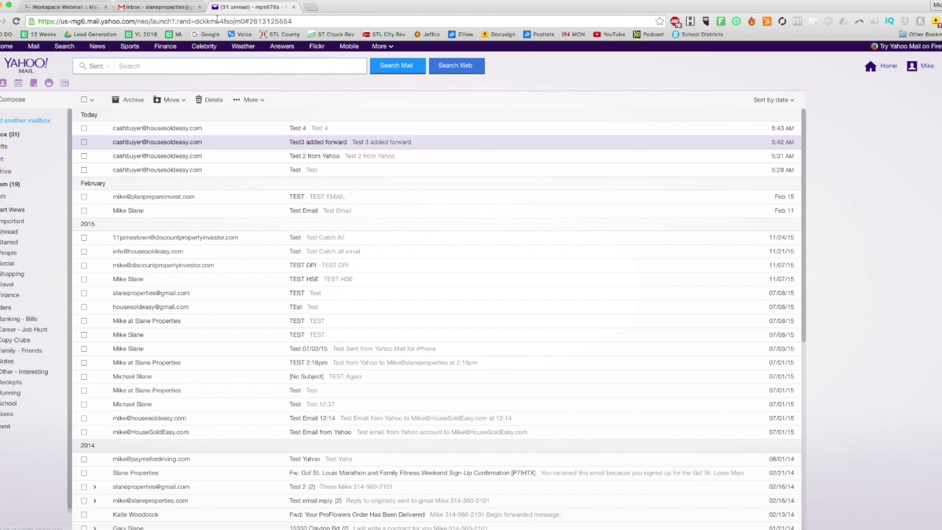
{"action": "left_click", "coordinate": [10, 134]}
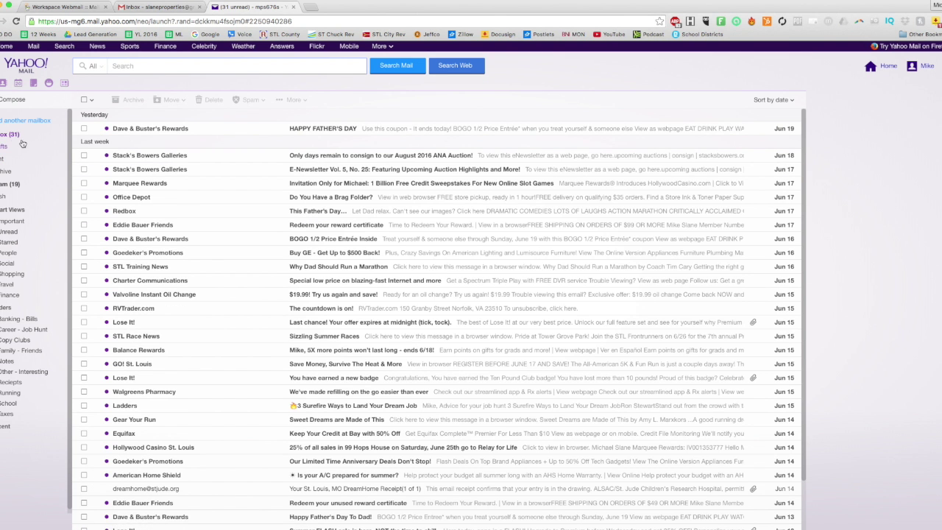
{"action": "left_click", "coordinate": [132, 7]}
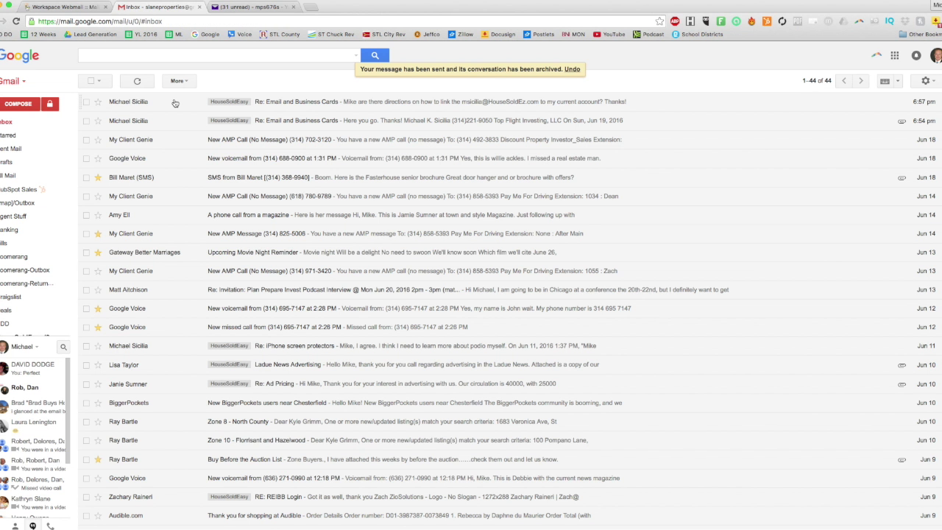
{"action": "left_click", "coordinate": [68, 7]}
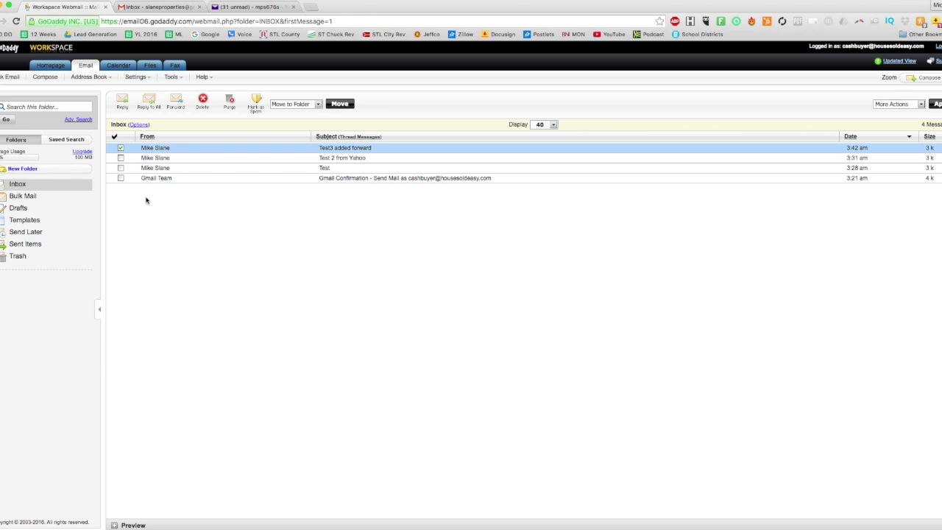
{"action": "left_click", "coordinate": [9, 76]}
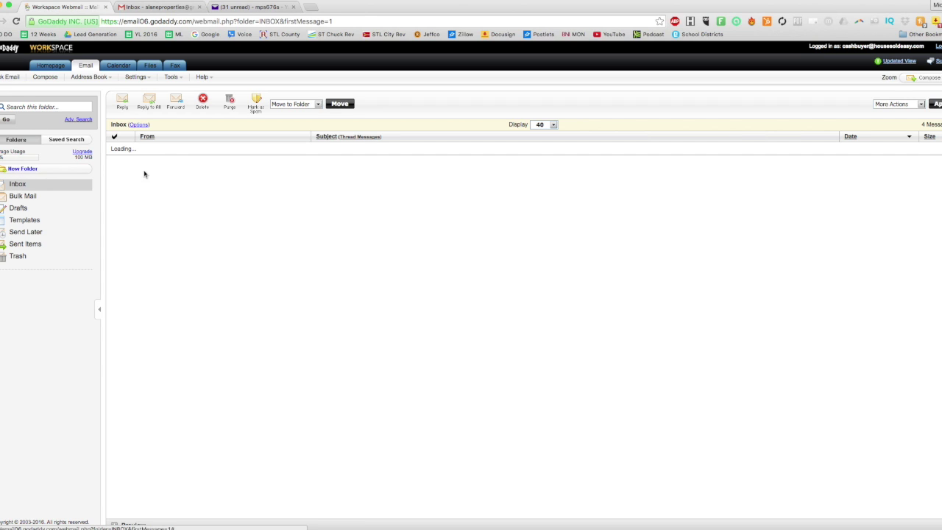
{"action": "left_click", "coordinate": [327, 149]}
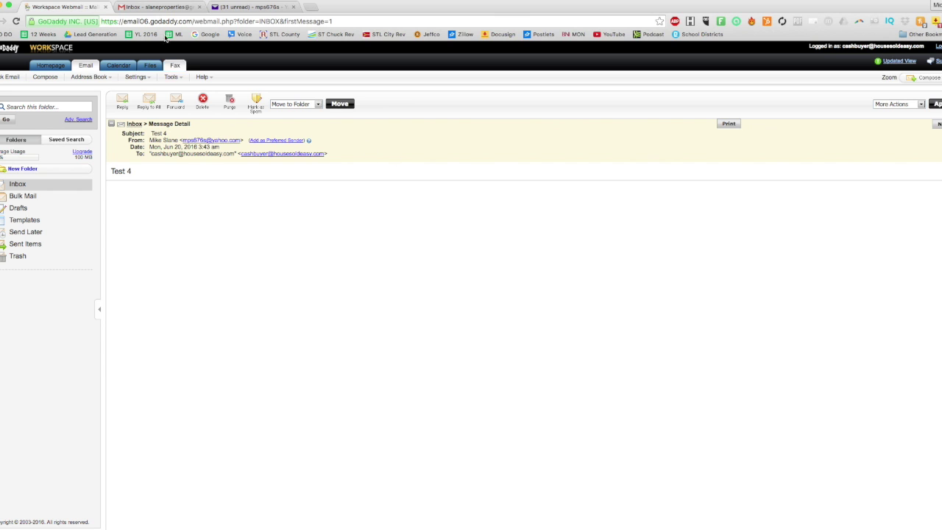
- Reload the Yahoo inbox and open the Test 4 thread showing the signed reply
{"action": "left_click", "coordinate": [159, 7]}
{"action": "left_click", "coordinate": [250, 6]}
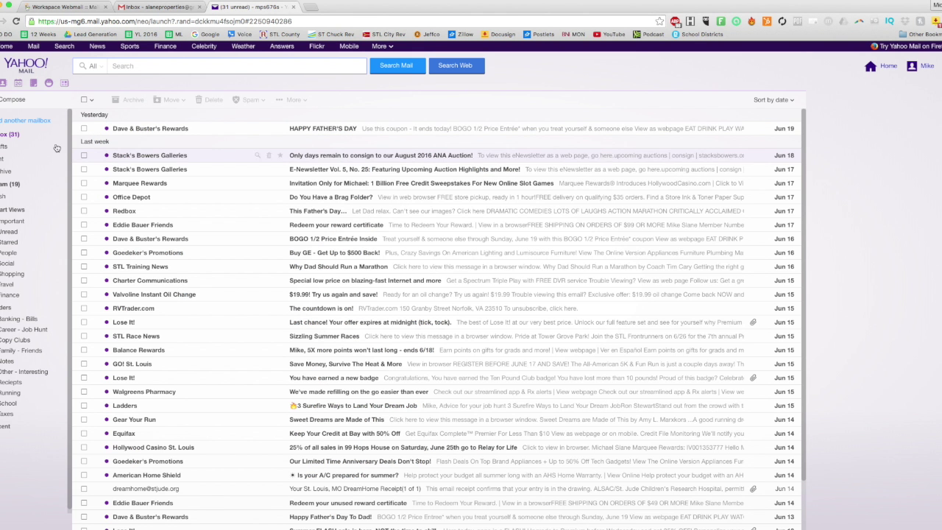
{"action": "left_click", "coordinate": [11, 134]}
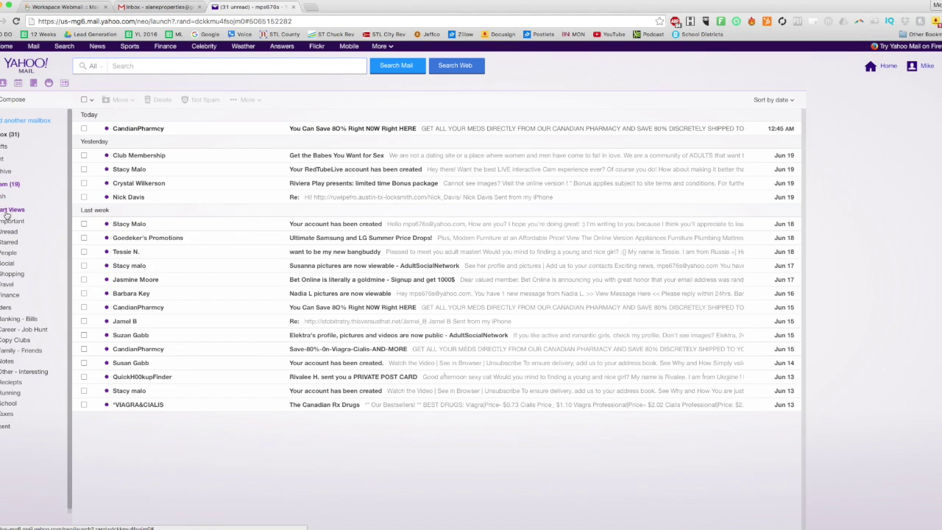
{"action": "left_click", "coordinate": [373, 133]}
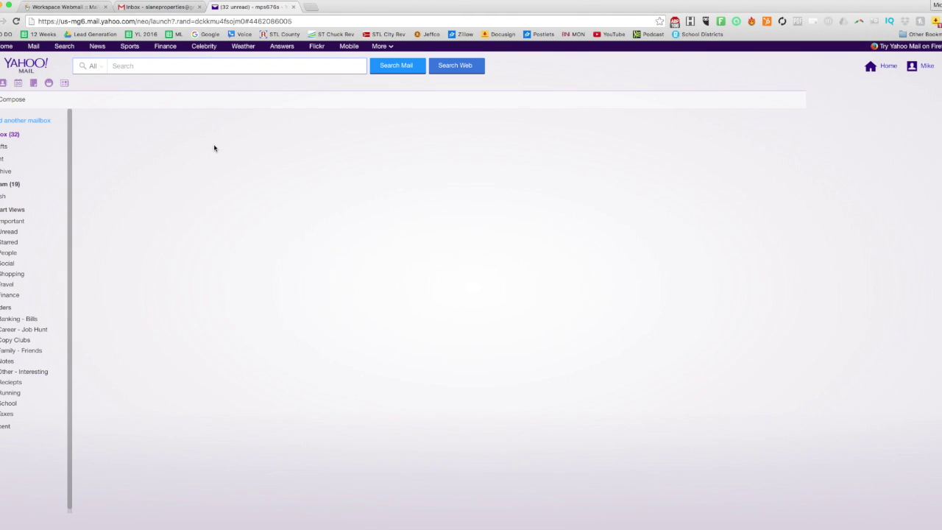
{"action": "mouse_move", "coordinate": [139, 176]}
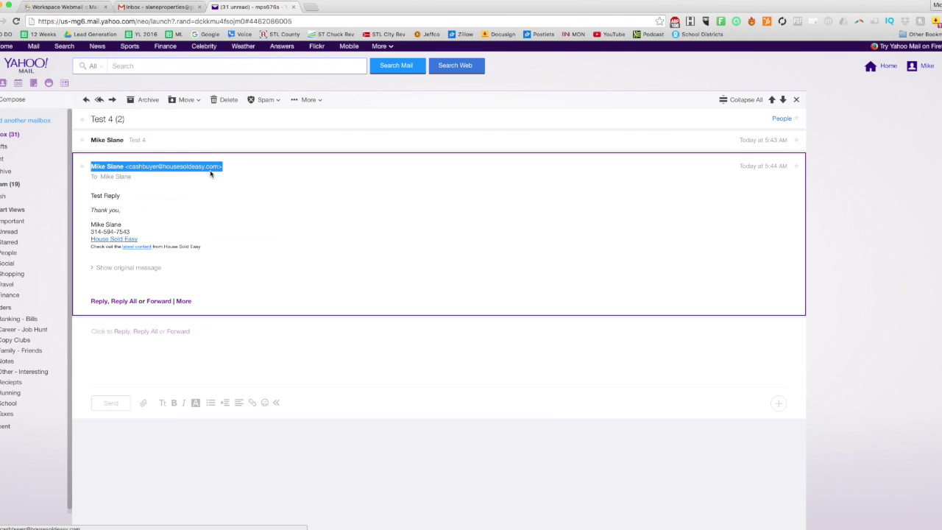
{"action": "mouse_move", "coordinate": [218, 177]}
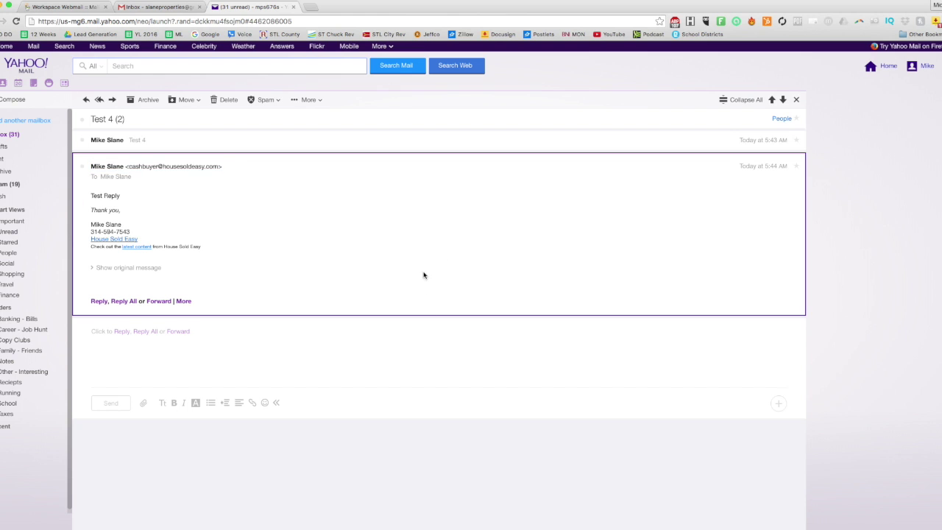